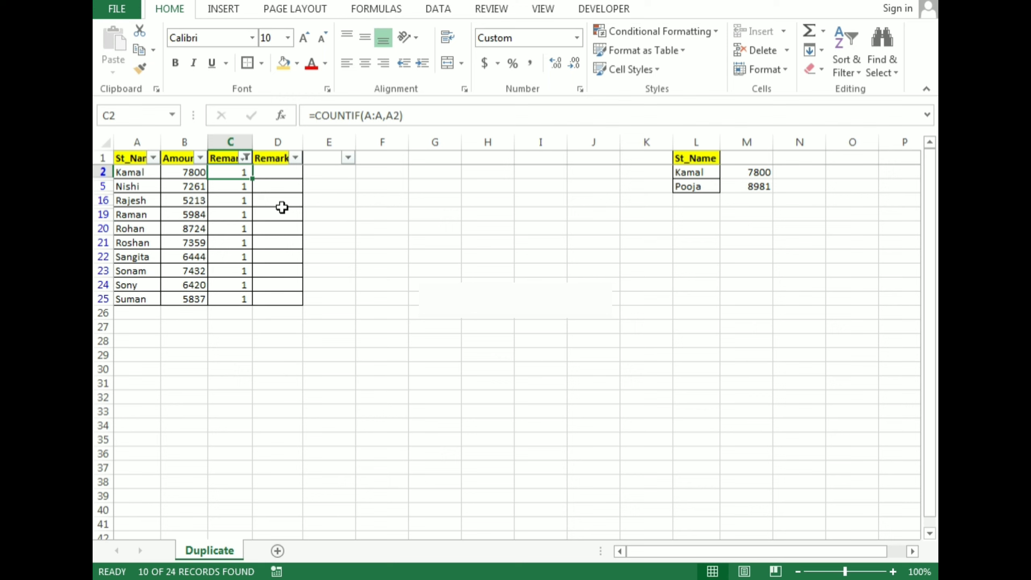
Remove the filter from the table so that all student rows are listed.
{"action": "key", "text": "alt+d"}
{"action": "key", "text": "f"}
{"action": "key", "text": "f"}
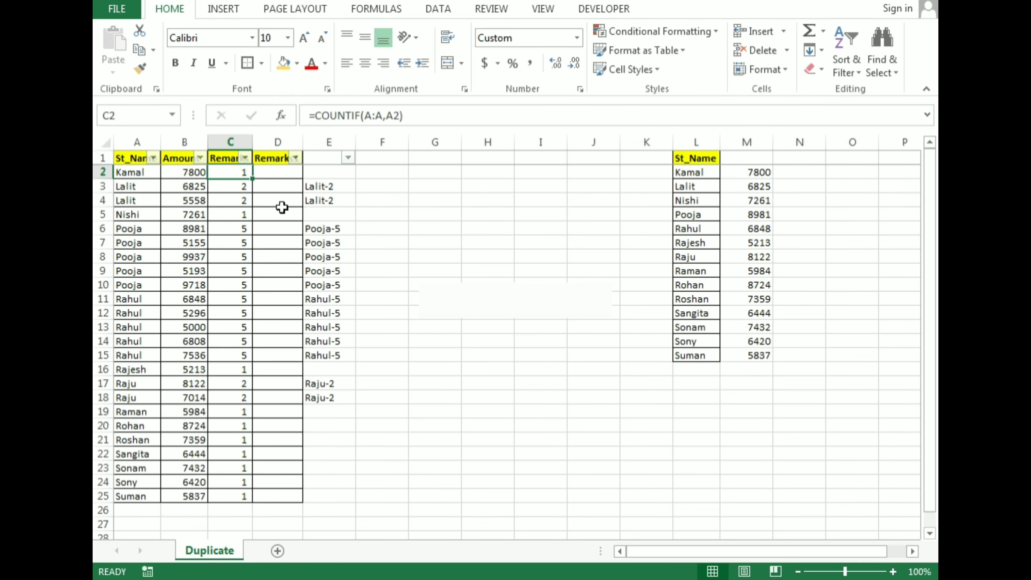
Examine the COUNTIF formulas of repeated names in the Remarks column.
{"action": "key", "text": "Down"}
{"action": "key", "text": "Down"}
{"action": "key", "text": "Down"}
{"action": "key", "text": "Down"}
{"action": "key", "text": "Down"}
{"action": "key", "text": "Down"}
{"action": "key", "text": "Down"}
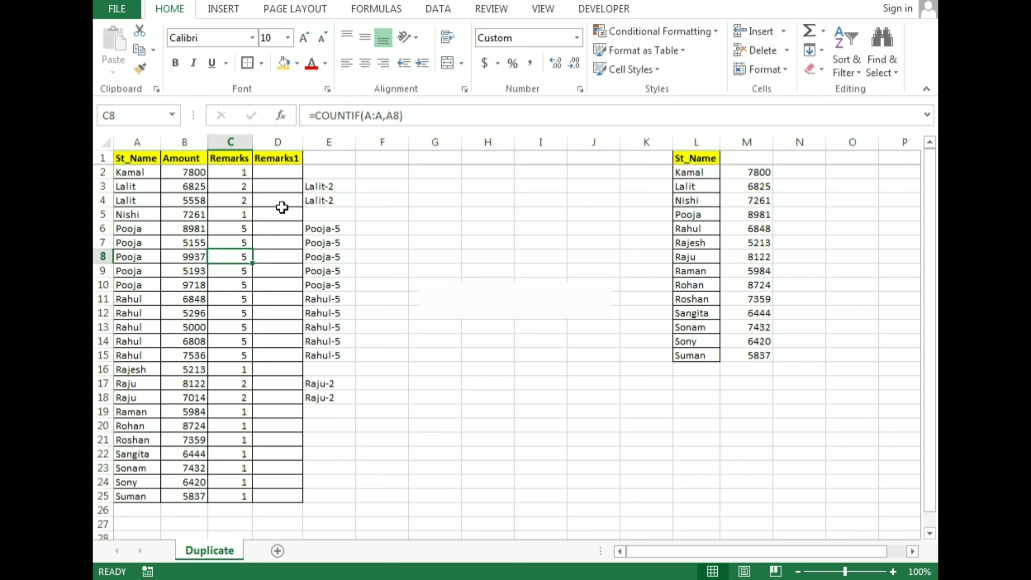
{"action": "key", "text": "Left"}
{"action": "key", "text": "Down"}
{"action": "key", "text": "Down"}
{"action": "key", "text": "Right"}
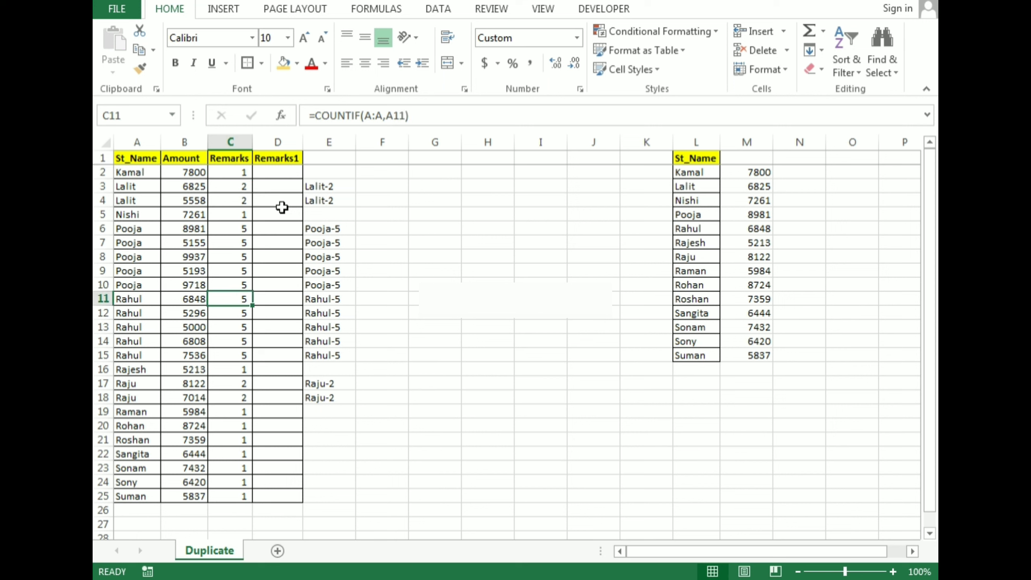
{"action": "key", "text": "Up"}
{"action": "key", "text": "Up"}
{"action": "key", "text": "Up"}
{"action": "key", "text": "Up"}
{"action": "key", "text": "Up"}
{"action": "key", "text": "Up"}
{"action": "key", "text": "Up"}
{"action": "key", "text": "Up"}
{"action": "key", "text": "Up"}
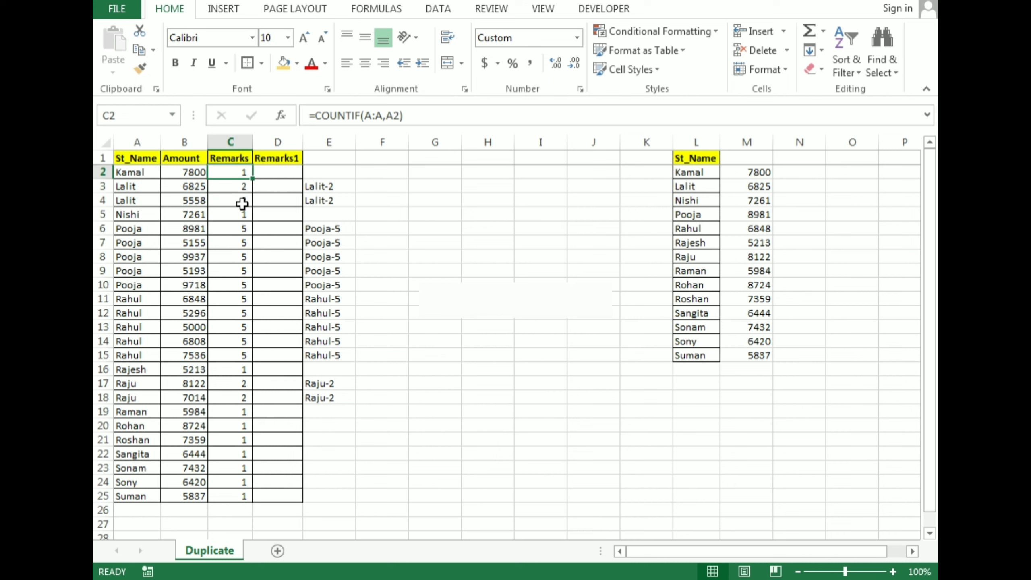
Overwrite the Remarks counts with 1 in C3, 1 in C6 and 2 in C7.
{"action": "left_click", "coordinate": [248, 187]}
{"action": "type", "text": "1"}
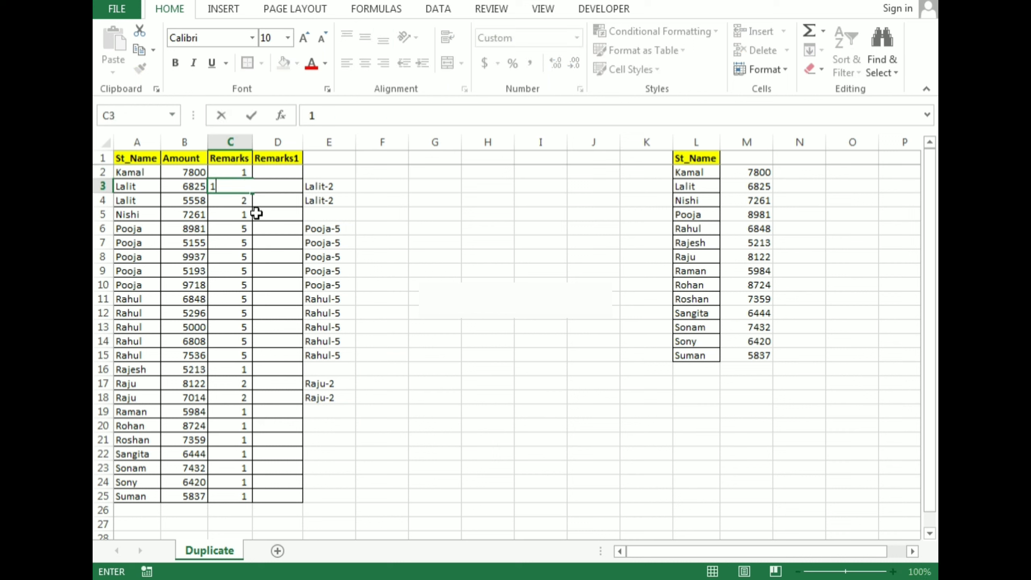
{"action": "key", "text": "Return"}
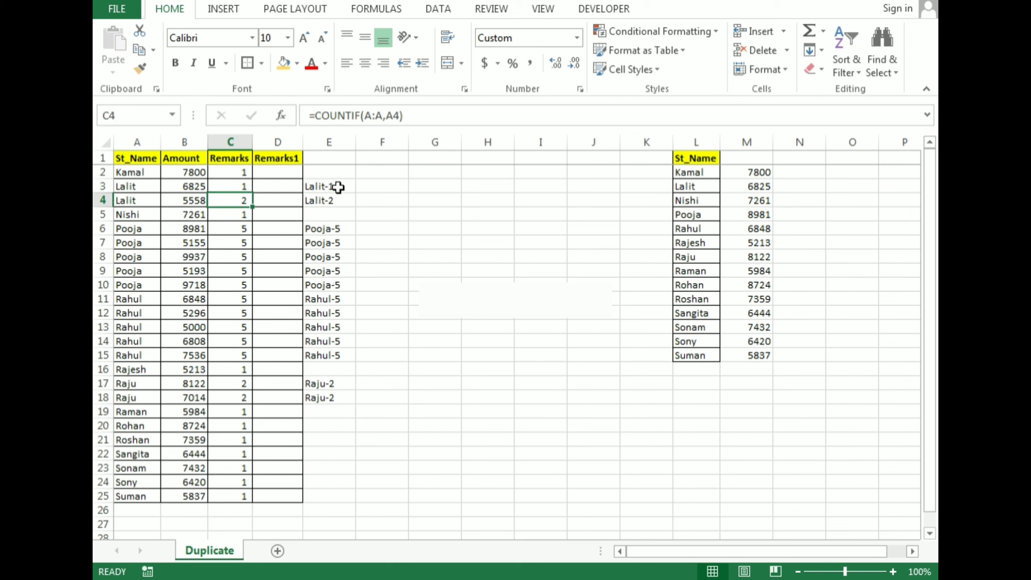
{"action": "left_click", "coordinate": [243, 226]}
{"action": "type", "text": "1"}
{"action": "key", "text": "Return"}
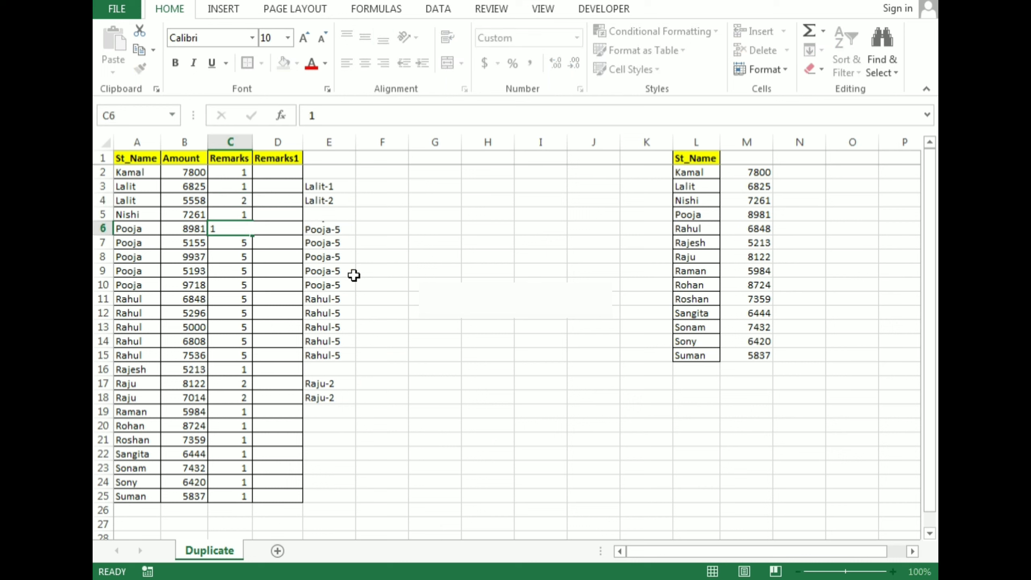
{"action": "type", "text": "2"}
{"action": "key", "text": "Return"}
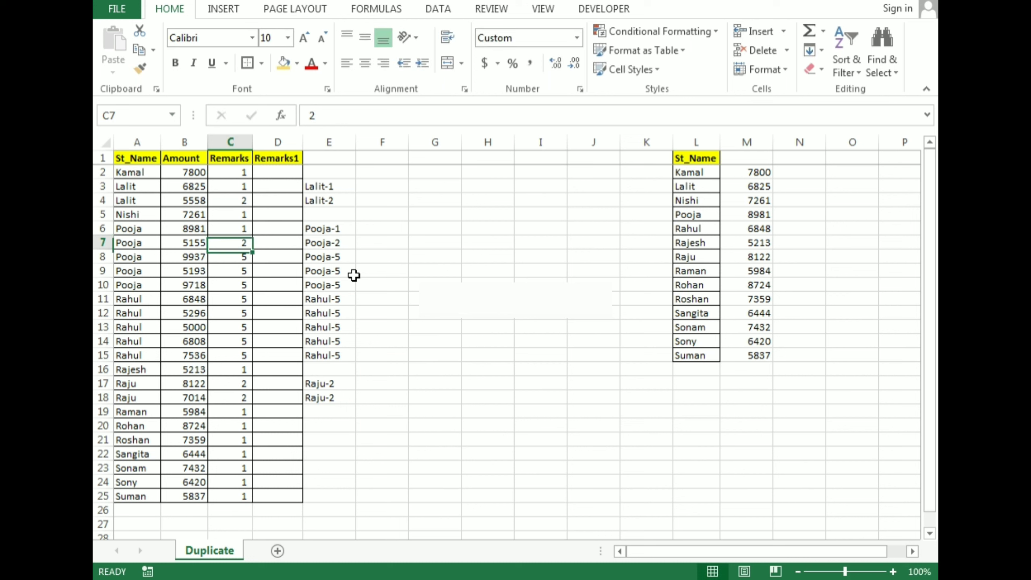
Compare the Remarks counts in rows 6 to 10 with the concatenated labels in column E.
{"action": "key", "text": "Up"}
{"action": "key", "text": "Up"}
{"action": "key", "text": "shift+Down"}
{"action": "key", "text": "shift+Down"}
{"action": "key", "text": "shift+Down"}
{"action": "key", "text": "shift+Down"}
{"action": "key", "text": "shift+Left"}
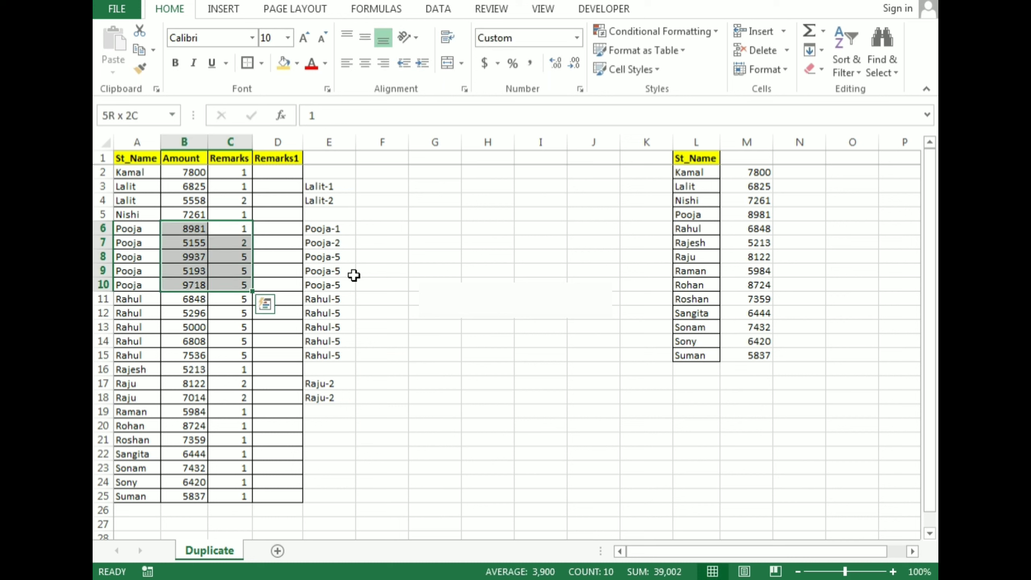
{"action": "key", "text": "shift+Left"}
{"action": "key", "text": "shift+Right"}
{"action": "key", "text": "shift+Right"}
{"action": "key", "text": "shift+Right"}
{"action": "key", "text": "shift+Left"}
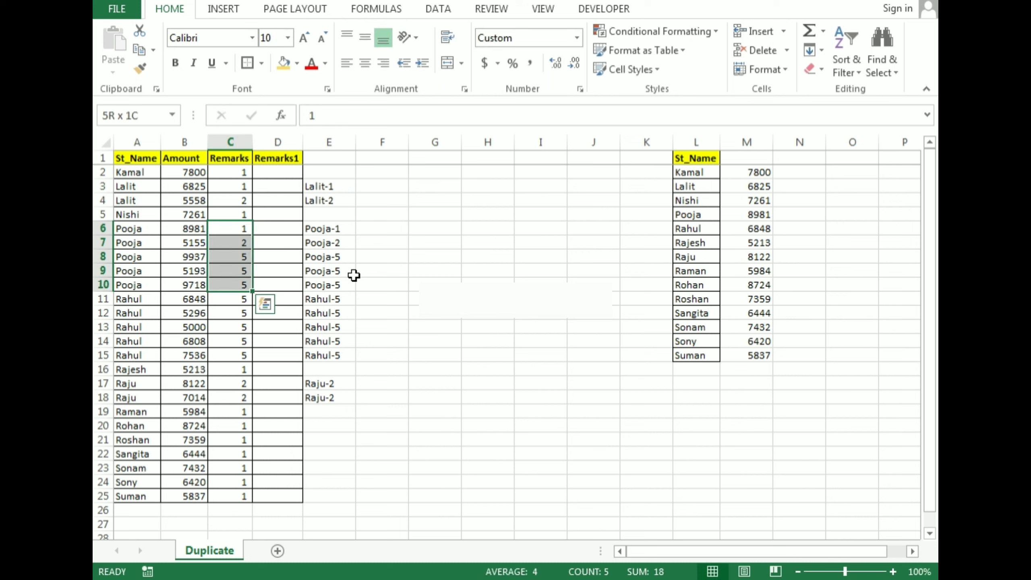
{"action": "key", "text": "Right"}
{"action": "key", "text": "Right"}
{"action": "key", "text": "shift+Down"}
{"action": "key", "text": "shift+Down"}
{"action": "key", "text": "shift+Down"}
{"action": "key", "text": "shift+Down"}
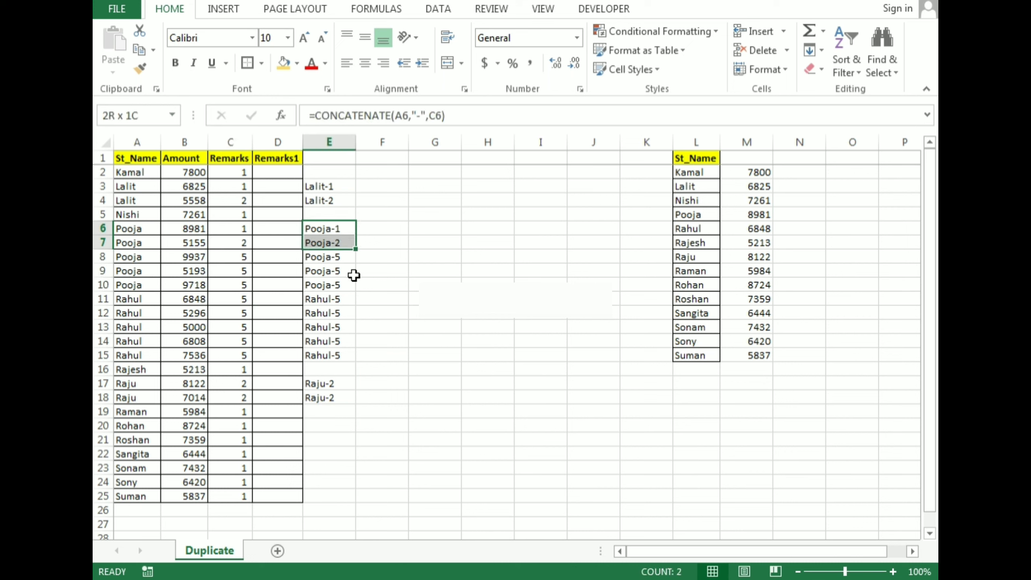
{"action": "key", "text": "shift+Left"}
{"action": "key", "text": "shift+Left"}
{"action": "key", "text": "shift+Left"}
{"action": "key", "text": "shift+Left"}
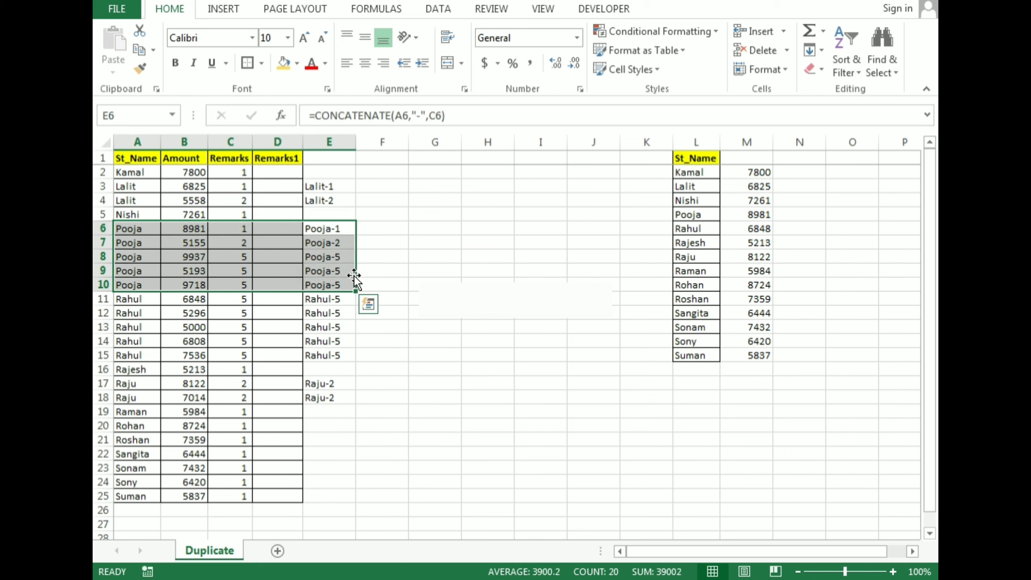
Undo the manually entered numbers in the Remarks column.
{"action": "key", "text": "Left"}
{"action": "key", "text": "Left"}
{"action": "key", "text": "ctrl+z"}
{"action": "key", "text": "ctrl+z"}
{"action": "key", "text": "ctrl+z"}
{"action": "key", "text": "ctrl+z"}
{"action": "key", "text": "ctrl+z"}
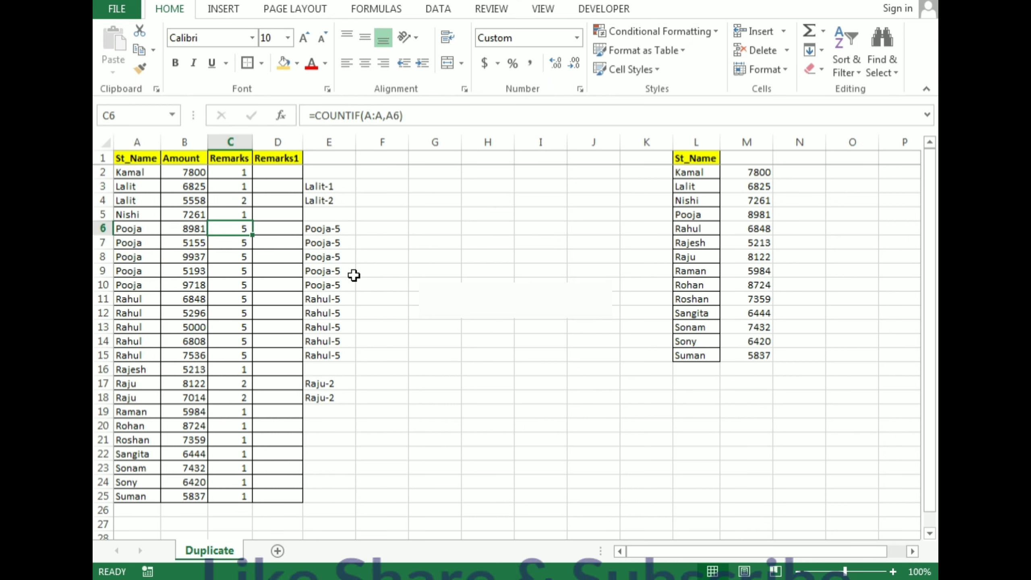
Copy the CONCATENATE formula from E3 into E2.
{"action": "key", "text": "Up"}
{"action": "key", "text": "Up"}
{"action": "key", "text": "Up"}
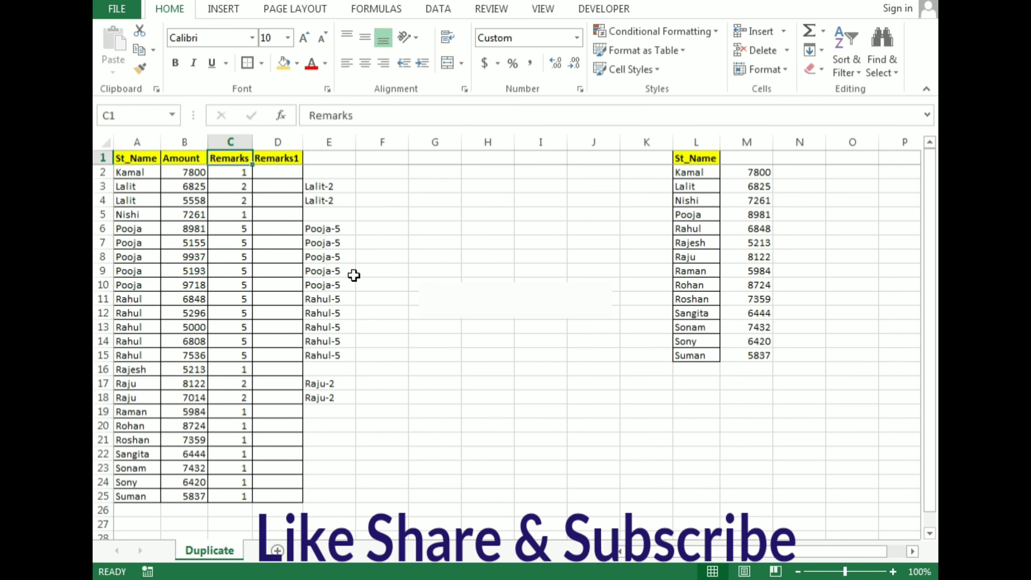
{"action": "key", "text": "Right"}
{"action": "key", "text": "Right"}
{"action": "key", "text": "Right"}
{"action": "key", "text": "Left"}
{"action": "key", "text": "Down"}
{"action": "key", "text": "Down"}
{"action": "key", "text": "ctrl+c"}
{"action": "key", "text": "Up"}
{"action": "key", "text": "ctrl+v"}
Paste the copied CONCATENATE formula throughout E2:E25 so every row gets a label.
{"action": "key", "text": "ctrl+shift+Down"}
{"action": "key", "text": "ctrl+shift+Down"}
{"action": "key", "text": "ctrl+shift+Down"}
{"action": "key", "text": "ctrl+shift+Down"}
{"action": "key", "text": "ctrl+shift+Down"}
{"action": "key", "text": "ctrl+shift+Down"}
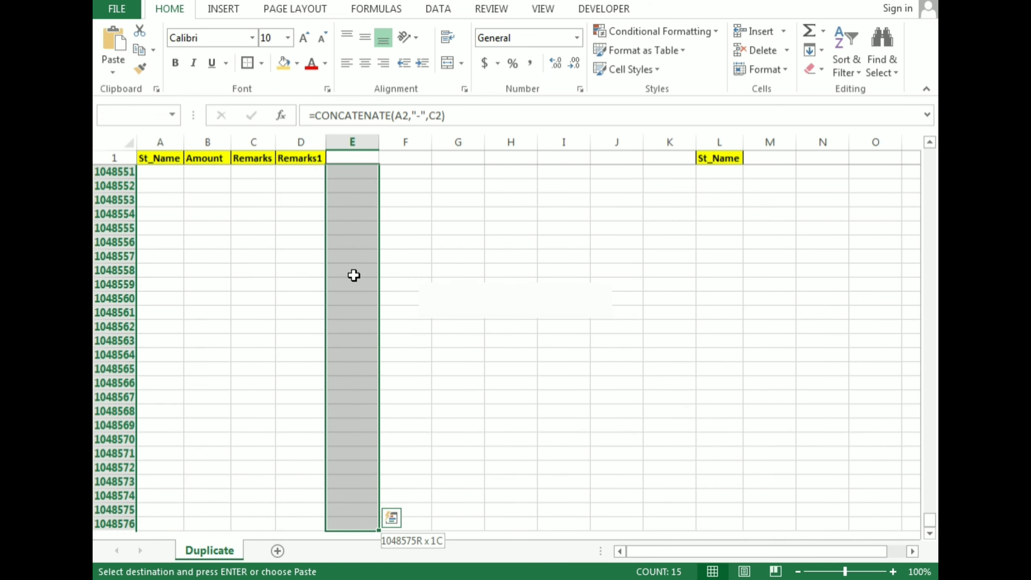
{"action": "key", "text": "ctrl+shift+Up"}
{"action": "key", "text": "shift+Down"}
{"action": "key", "text": "shift+Down"}
{"action": "key", "text": "shift+Down"}
{"action": "key", "text": "shift+Down"}
{"action": "key", "text": "shift+Down"}
{"action": "key", "text": "shift+Down"}
{"action": "key", "text": "shift+Down"}
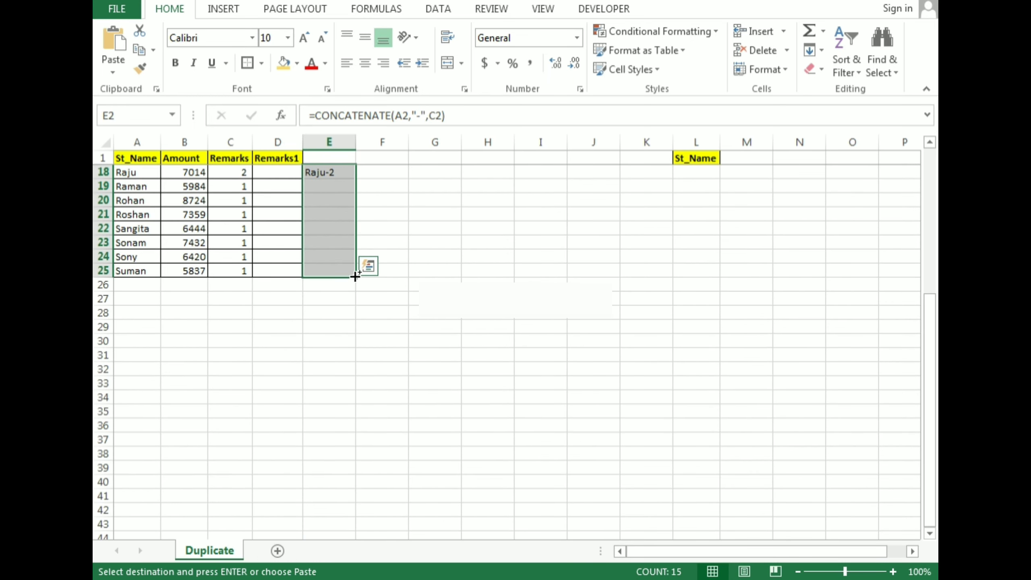
{"action": "key", "text": "Return"}
{"action": "key", "text": "Up"}
{"action": "key", "text": "Down"}
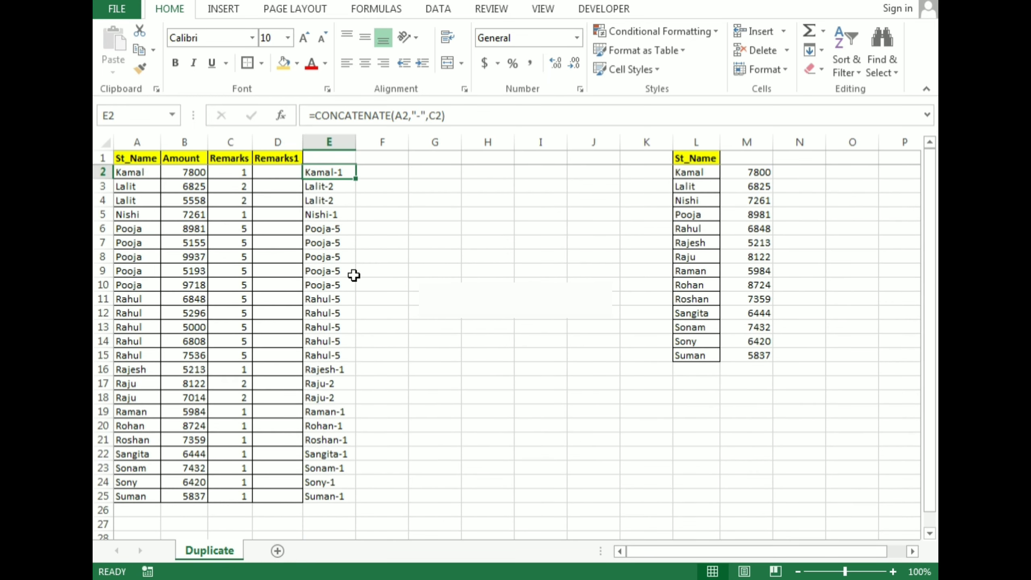
Check the label in E3 against its row's cells, and review the count formula in C2.
{"action": "key", "text": "Down"}
{"action": "key", "text": "Left"}
{"action": "key", "text": "Left"}
{"action": "key", "text": "Left"}
{"action": "key", "text": "Left"}
{"action": "key", "text": "Right"}
{"action": "key", "text": "Right"}
{"action": "key", "text": "Right"}
{"action": "key", "text": "Right"}
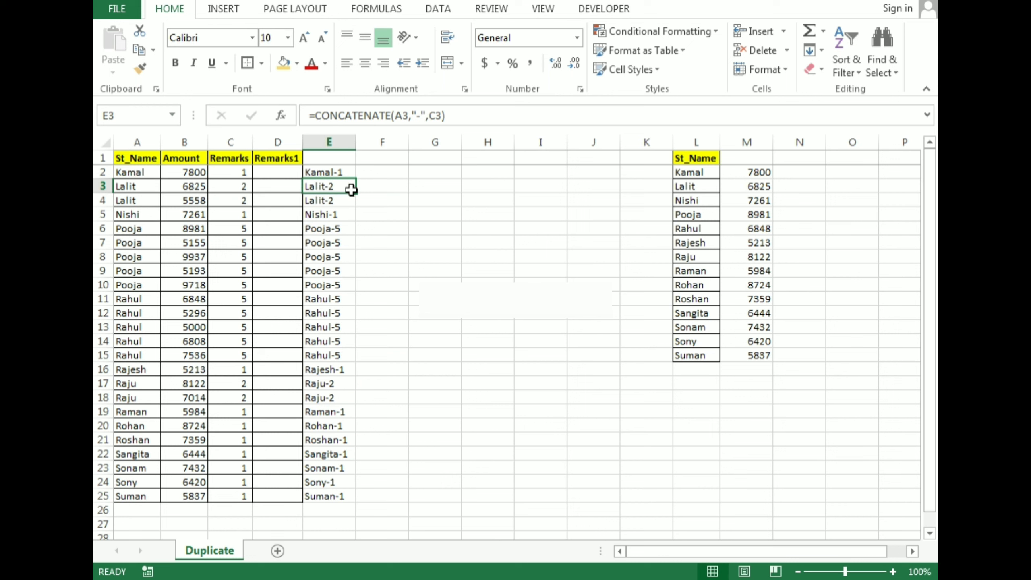
{"action": "key", "text": "Up"}
{"action": "key", "text": "Left"}
{"action": "key", "text": "Left"}
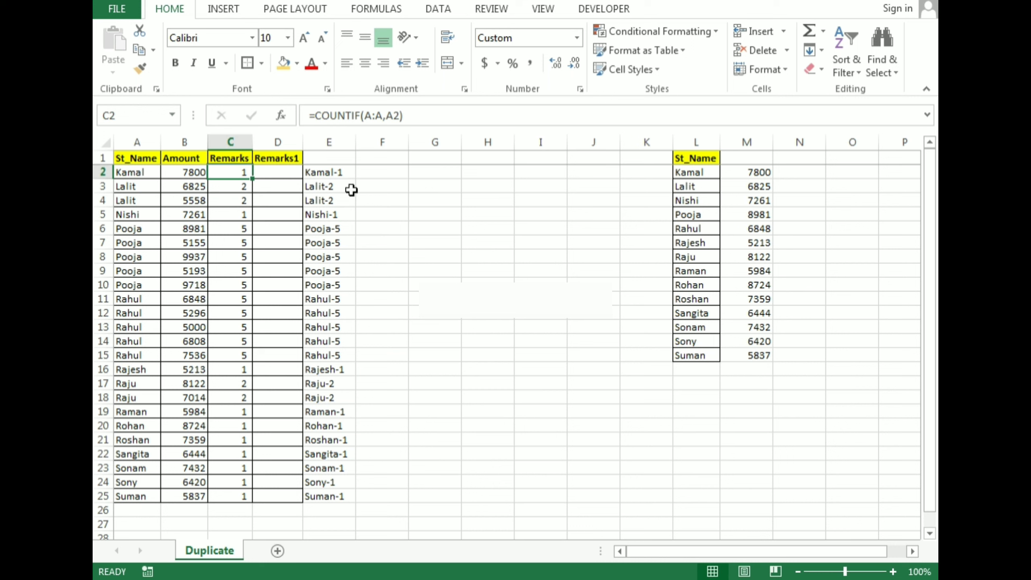
Start a COUNTIF formula in D2 with the expanding range $A$2:A2, locking only the first reference.
{"action": "key", "text": "Right"}
{"action": "type", "text": "="}
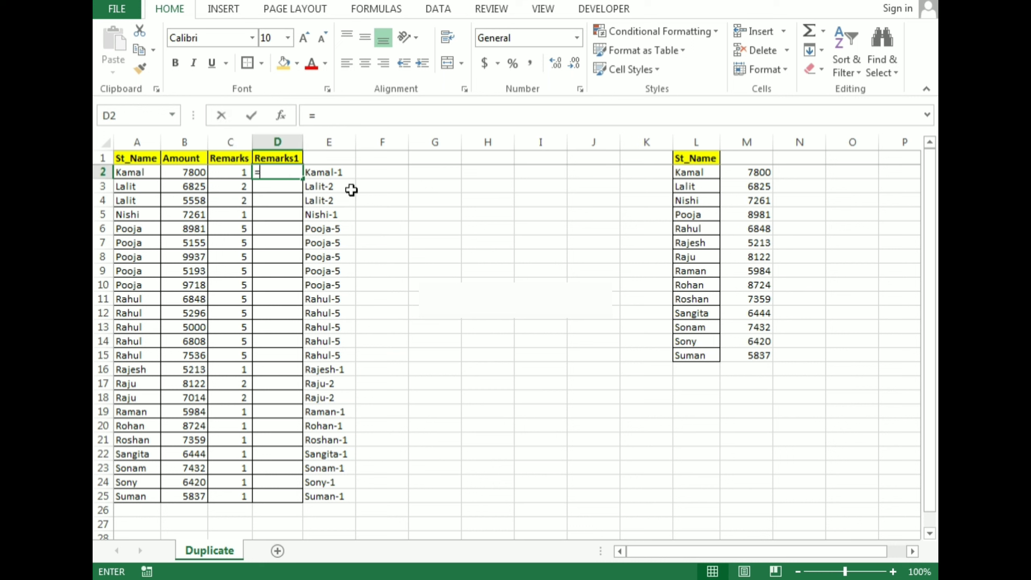
{"action": "type", "text": "count"}
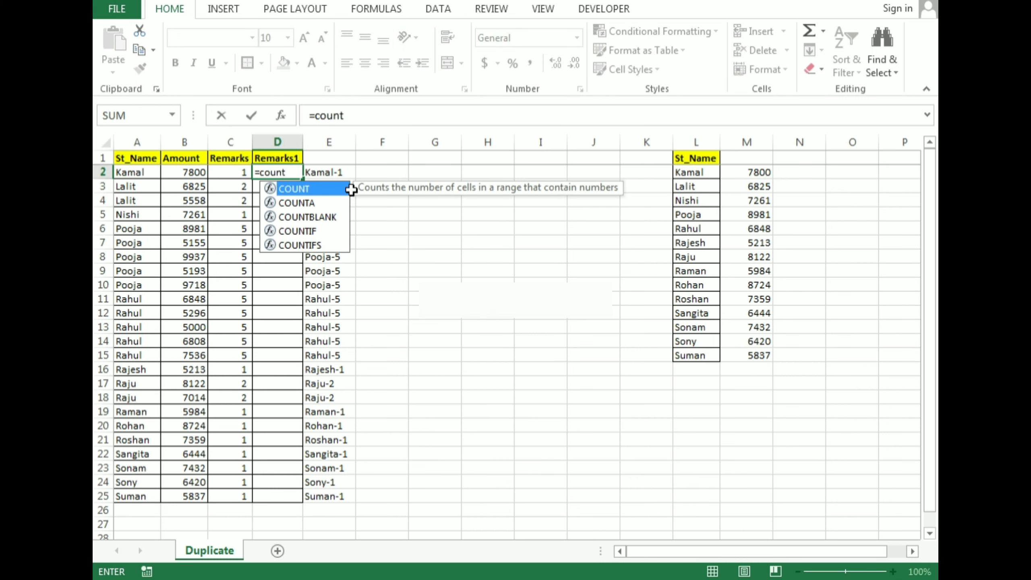
{"action": "type", "text": "if"}
{"action": "key", "text": "Tab"}
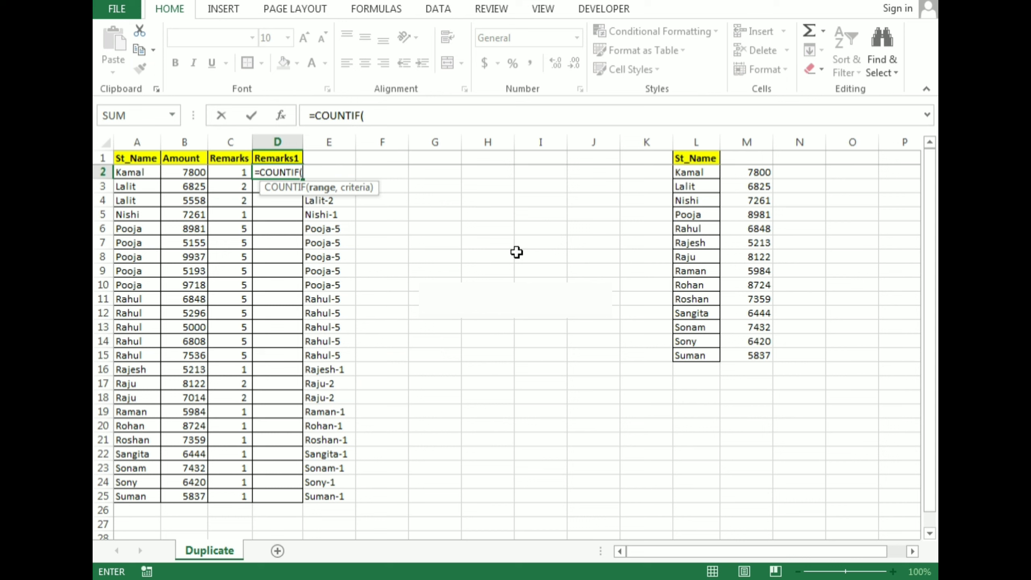
{"action": "key", "text": "Left"}
{"action": "key", "text": "Left"}
{"action": "key", "text": "Left"}
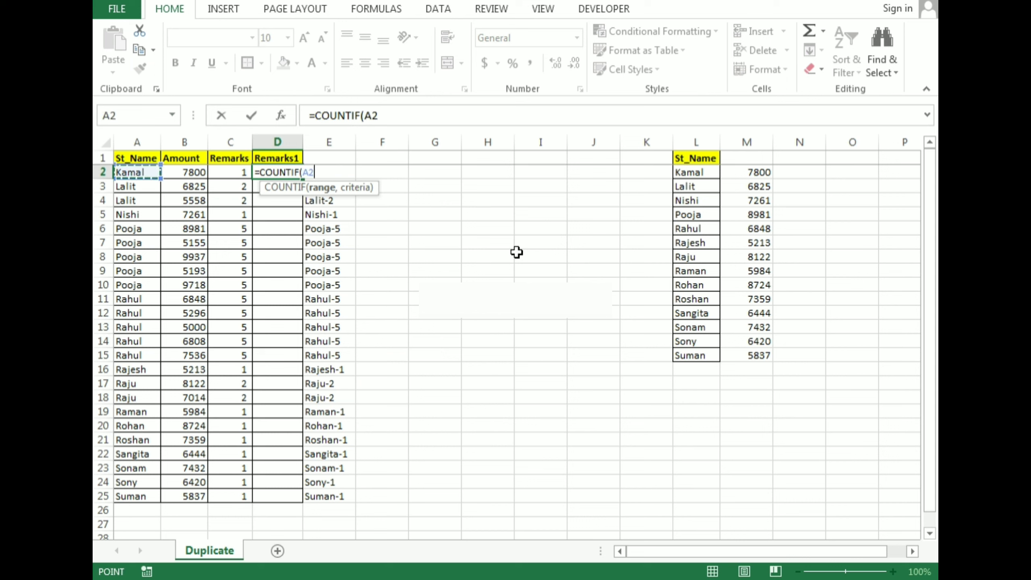
{"action": "key", "text": "F8"}
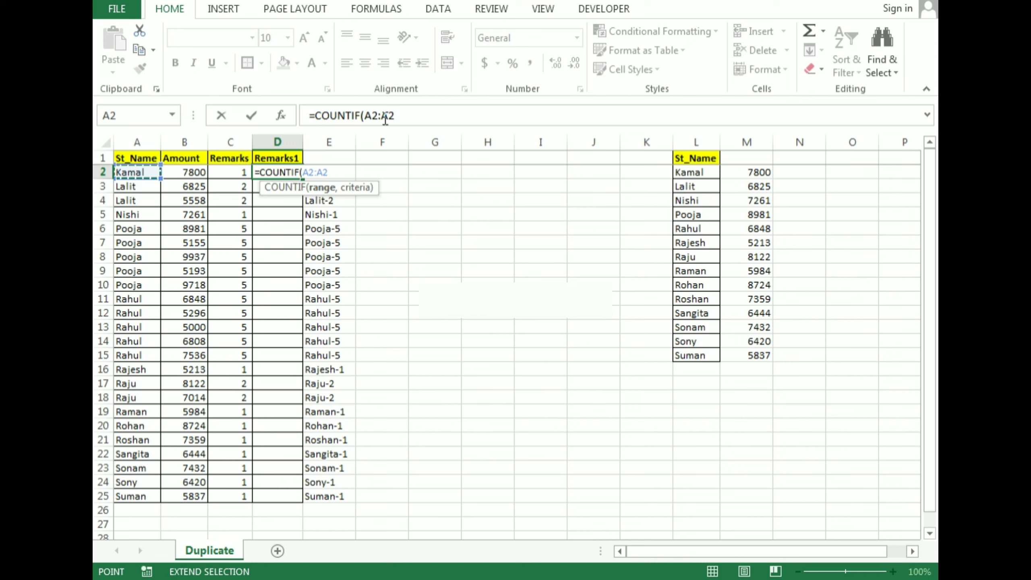
{"action": "left_click", "coordinate": [372, 116]}
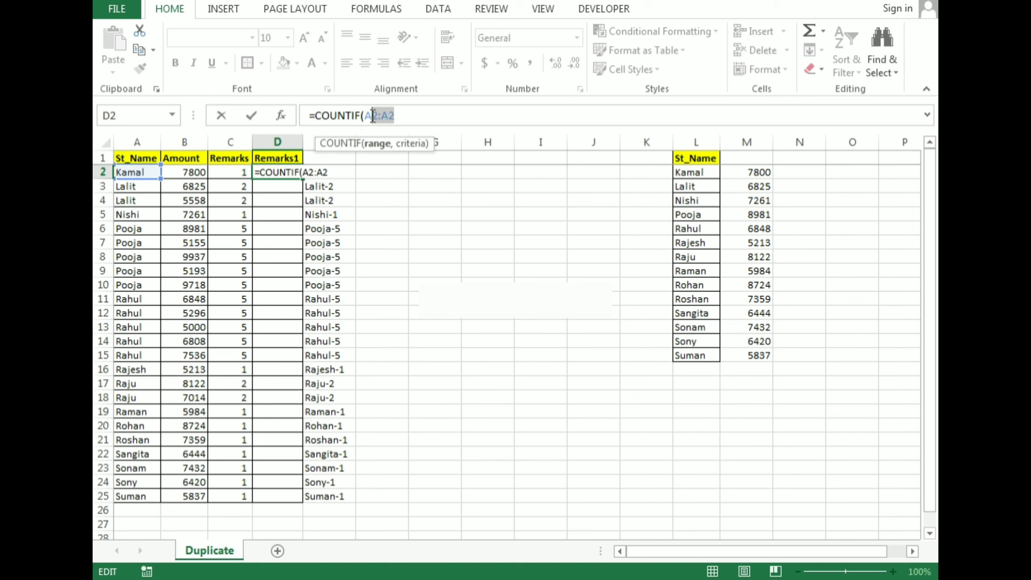
{"action": "left_click", "coordinate": [373, 116]}
{"action": "key", "text": "F4"}
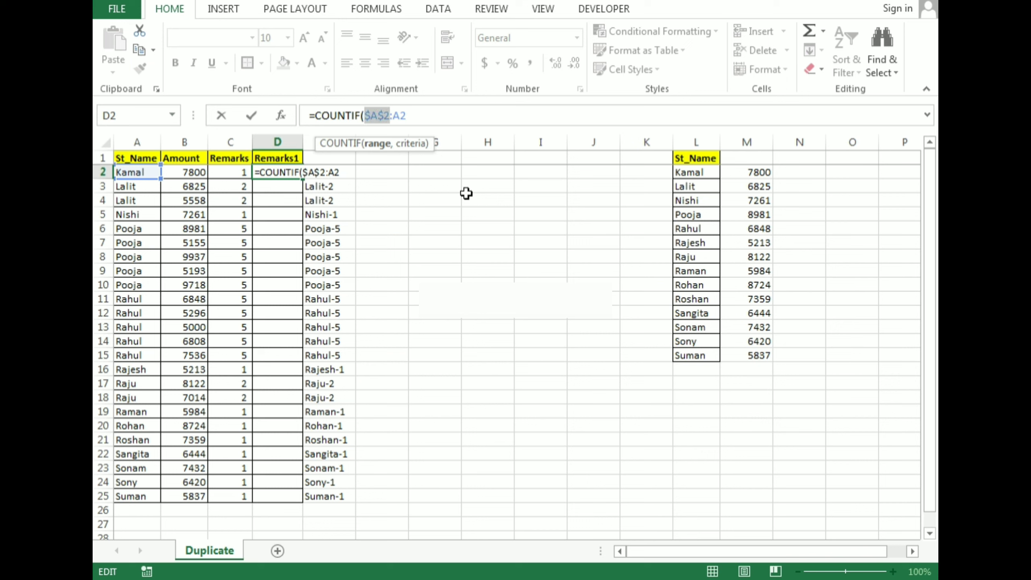
Complete the COUNTIF formula in D2 with A2 as the criteria.
{"action": "left_click", "coordinate": [408, 116]}
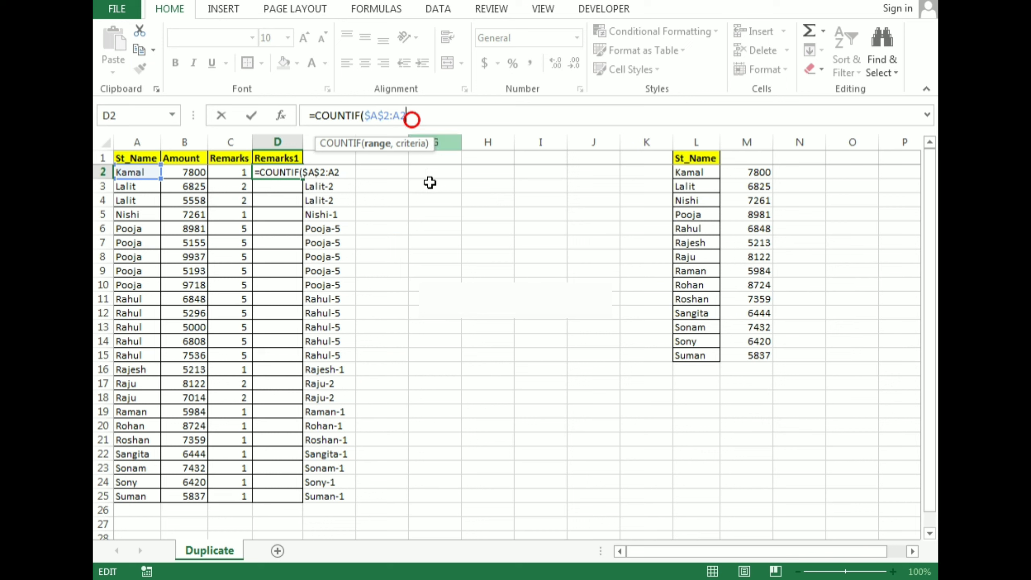
{"action": "type", "text": ","}
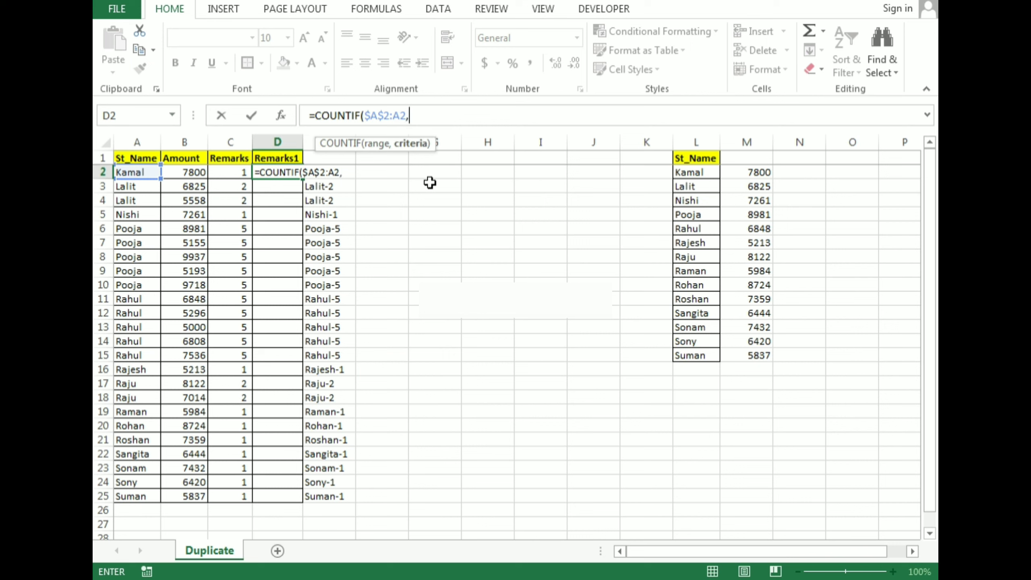
{"action": "key", "text": "Left"}
{"action": "key", "text": "Left"}
{"action": "key", "text": "Left"}
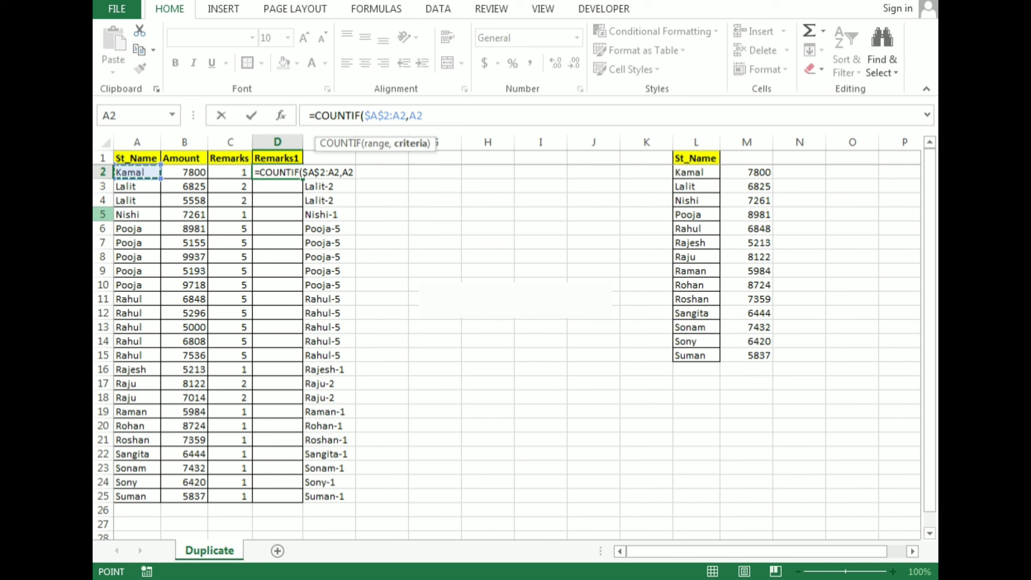
{"action": "key", "text": "Return"}
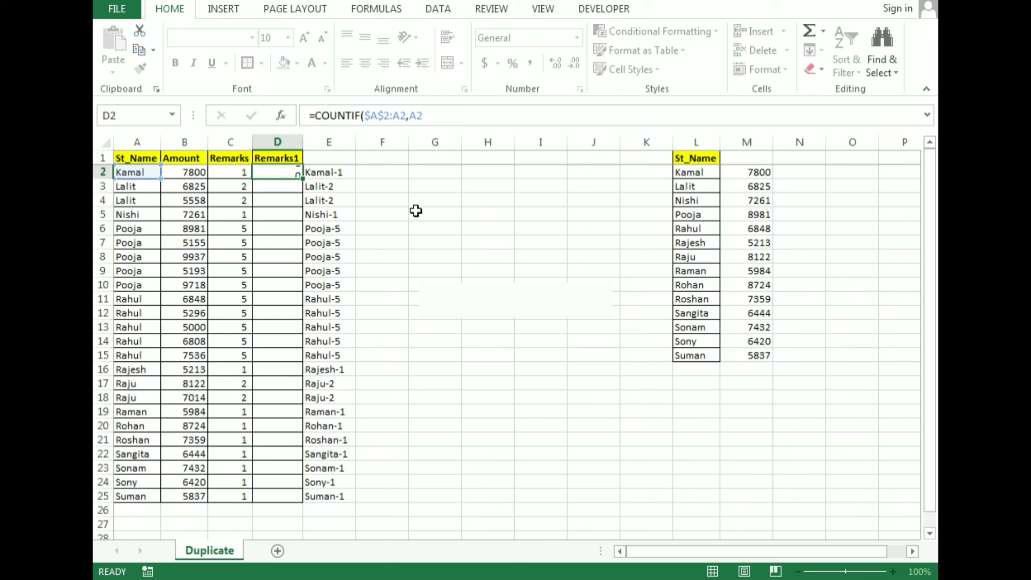
Fill the running COUNTIF formula from D2 down to D25 in the Remarks1 column.
{"action": "key", "text": "Up"}
{"action": "key", "text": "Left"}
{"action": "key", "text": "ctrl+Down"}
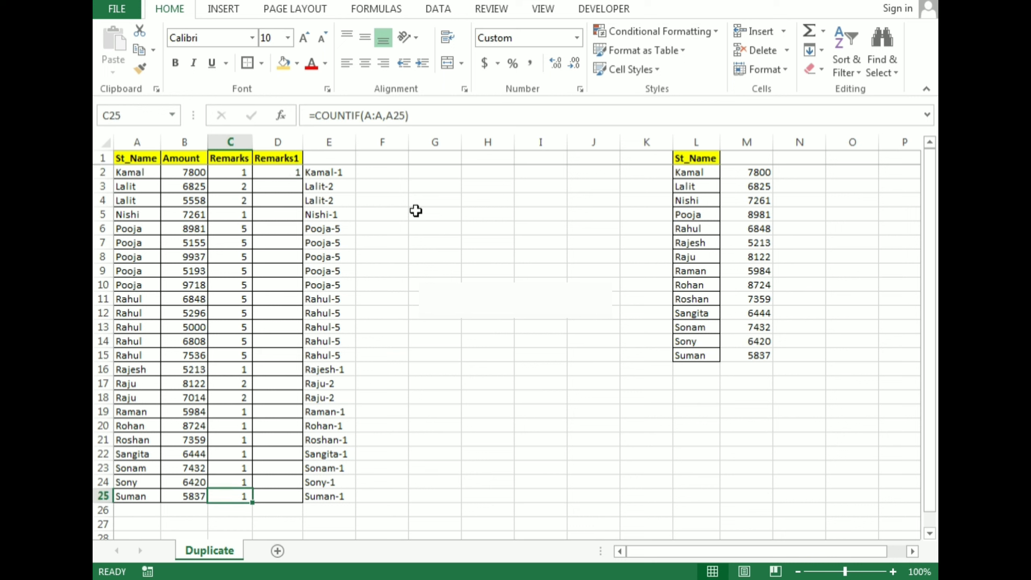
{"action": "key", "text": "Right"}
{"action": "key", "text": "ctrl+shift+Up"}
{"action": "key", "text": "ctrl+d"}
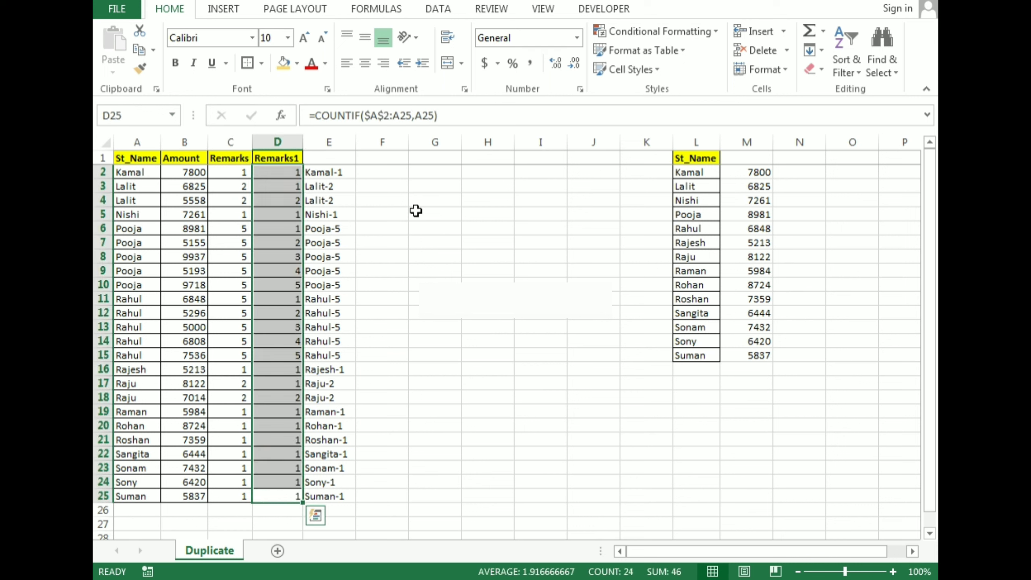
Examine how the COUNTIF range expands through the first rows of the Remarks1 column.
{"action": "key", "text": "ctrl+Up"}
{"action": "key", "text": "Down"}
{"action": "key", "text": "Down"}
{"action": "key", "text": "Down"}
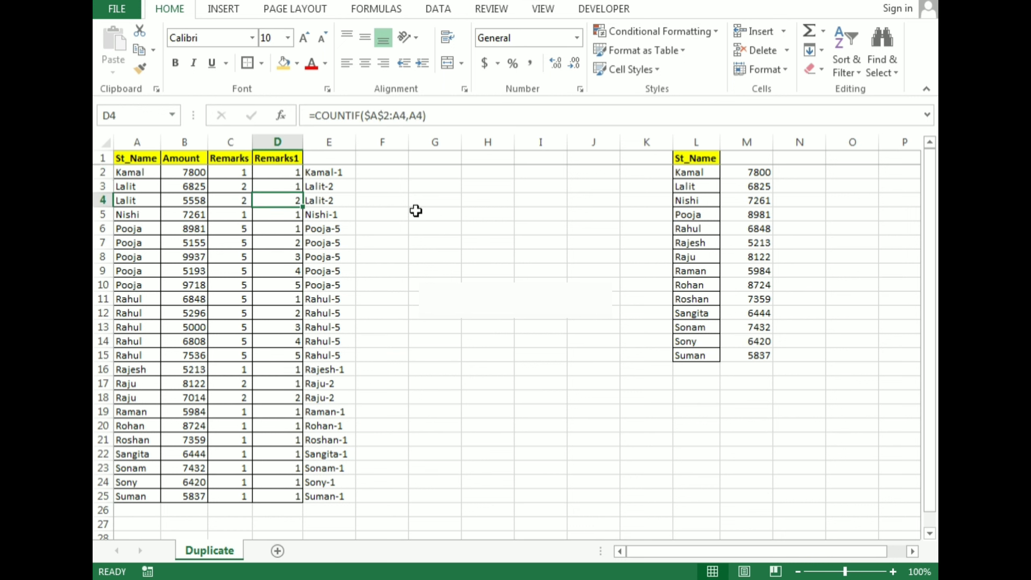
{"action": "key", "text": "Up"}
{"action": "key", "text": "Up"}
{"action": "key", "text": "Up"}
{"action": "key", "text": "Down"}
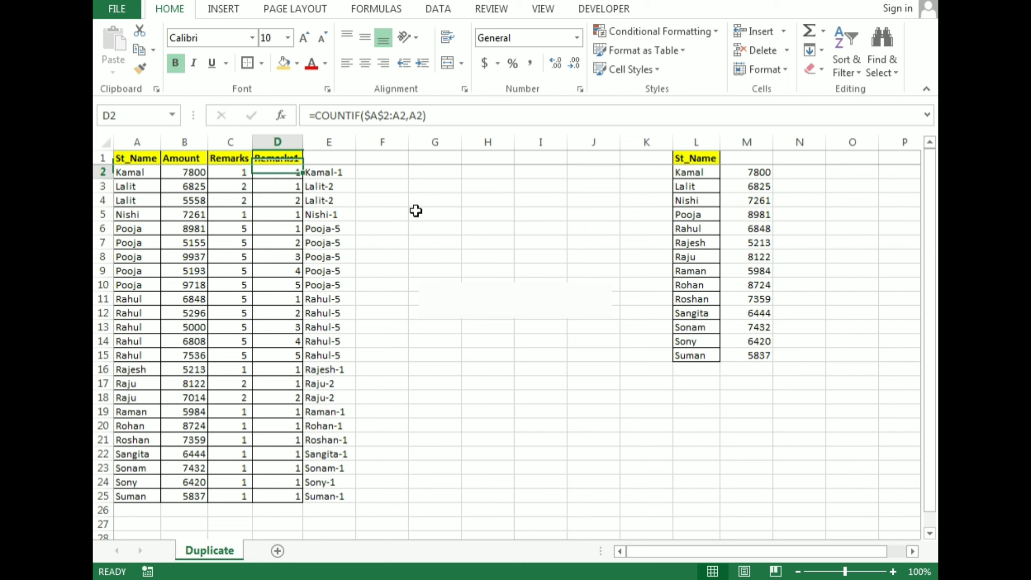
{"action": "key", "text": "Down"}
Examine the locked start and relative end of the COUNTIF range in D3, leaving the formula as is.
{"action": "key", "text": "Down"}
{"action": "key", "text": "Up"}
{"action": "key", "text": "Up"}
{"action": "key", "text": "Down"}
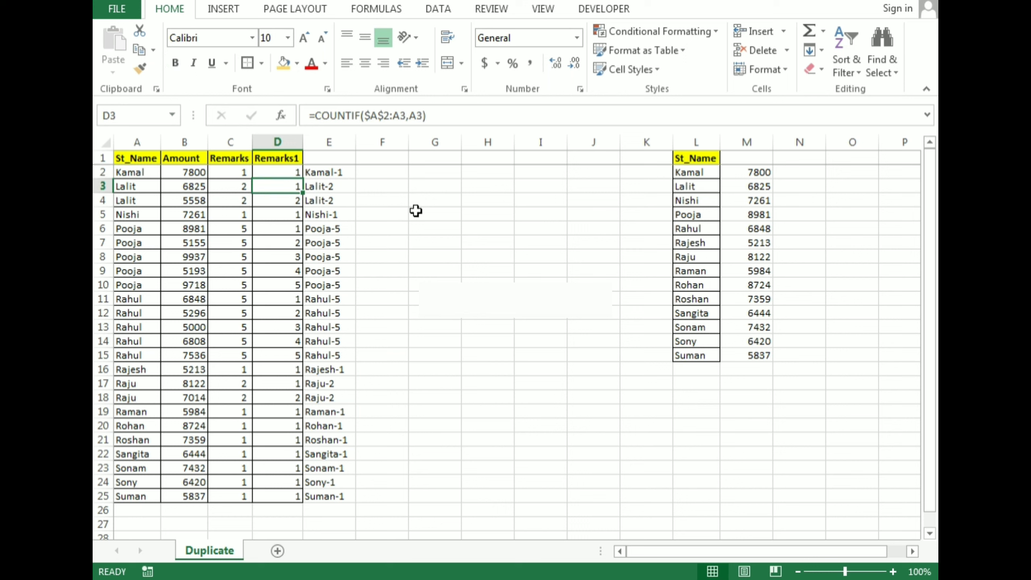
{"action": "key", "text": "Down"}
{"action": "key", "text": "Up"}
{"action": "key", "text": "Up"}
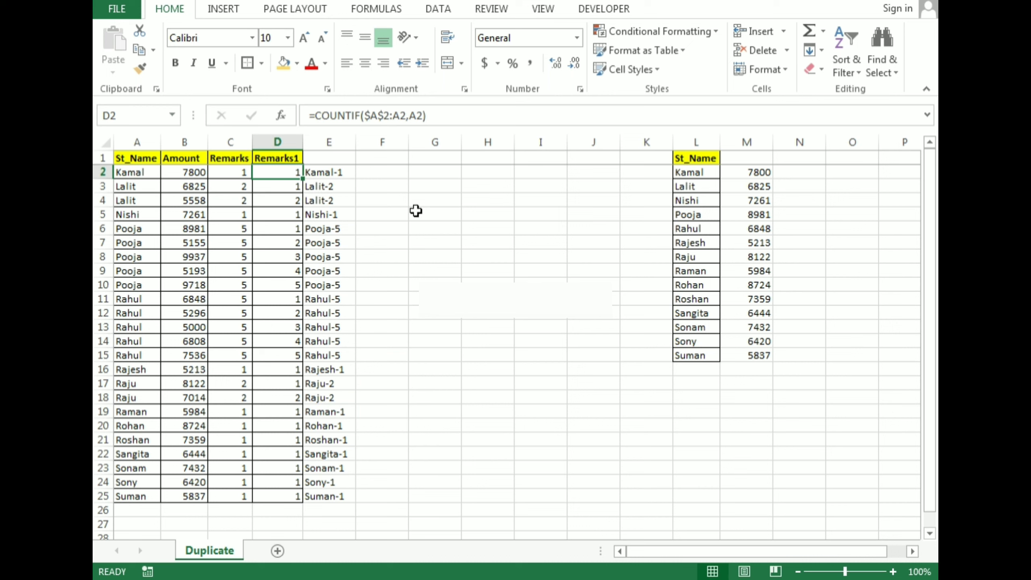
{"action": "key", "text": "Down"}
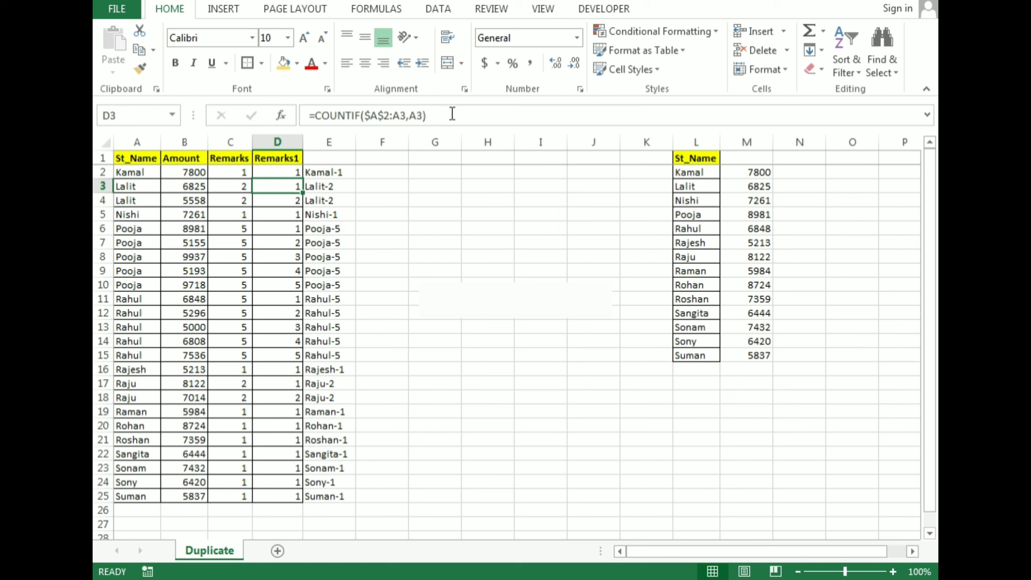
{"action": "left_click", "coordinate": [392, 118]}
{"action": "left_click_drag", "start_coordinate": [390, 116], "coordinate": [364, 116]}
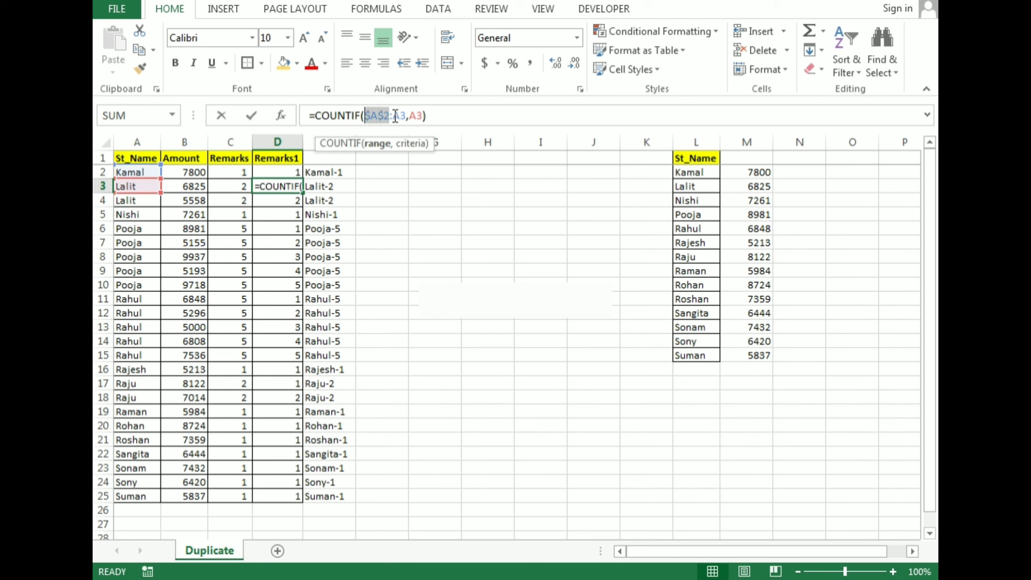
{"action": "left_click", "coordinate": [403, 116]}
{"action": "key", "text": "Escape"}
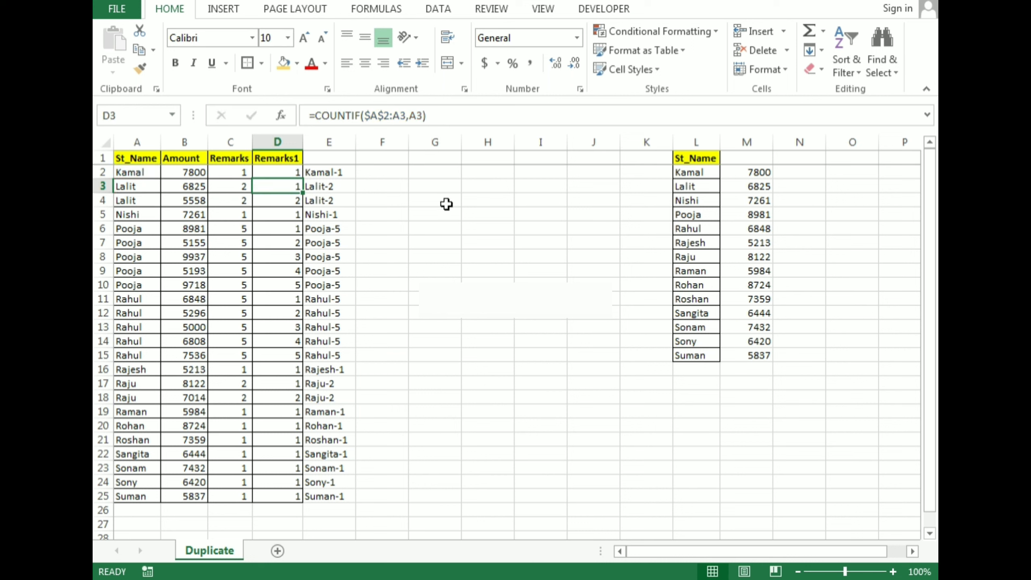
Compare the names in rows 3 to 5 of column A with their running counts in the Remarks1 column.
{"action": "key", "text": "Left"}
{"action": "key", "text": "Left"}
{"action": "key", "text": "Left"}
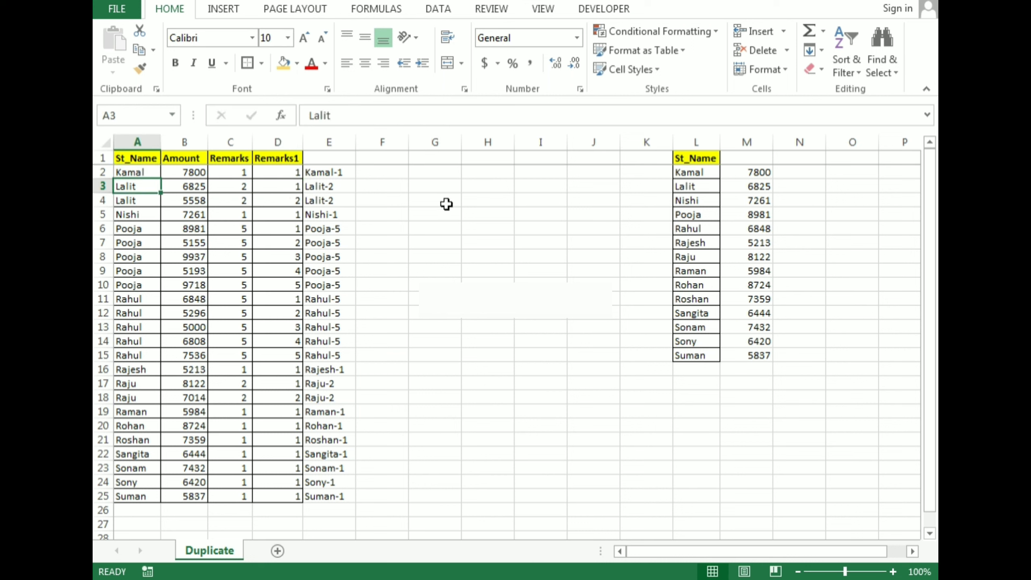
{"action": "key", "text": "Right"}
{"action": "key", "text": "Right"}
{"action": "key", "text": "Right"}
{"action": "key", "text": "Down"}
{"action": "key", "text": "shift+Left"}
{"action": "key", "text": "shift+Left"}
{"action": "key", "text": "shift+Left"}
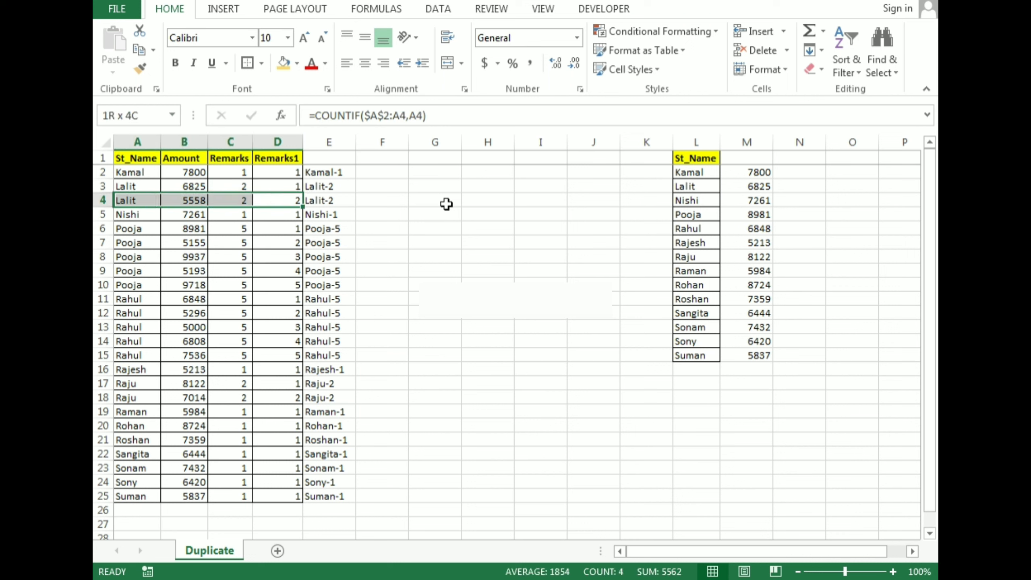
{"action": "key", "text": "Down"}
{"action": "key", "text": "shift+Left"}
{"action": "key", "text": "shift+Left"}
{"action": "key", "text": "shift+Left"}
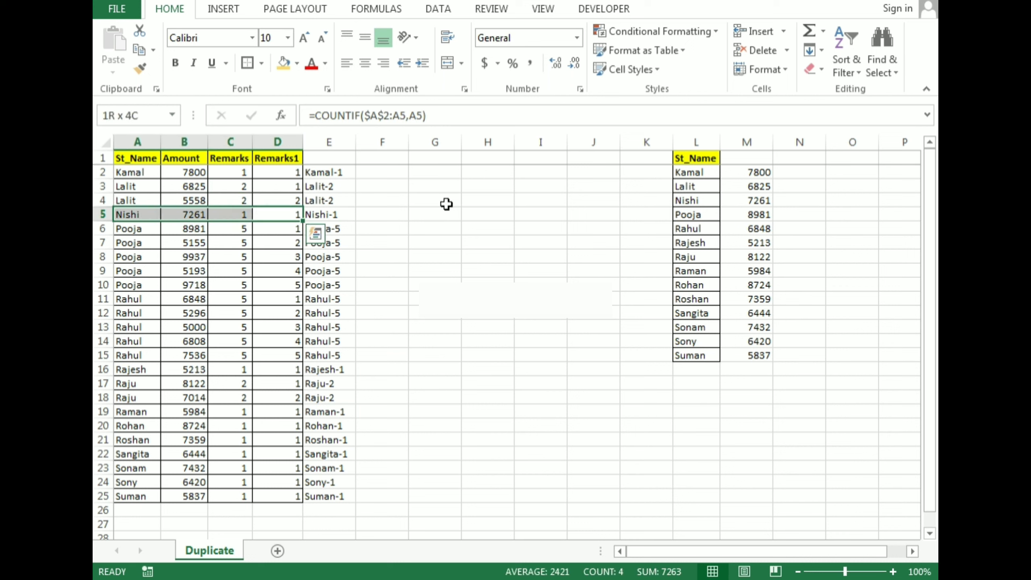
{"action": "key", "text": "Right"}
{"action": "key", "text": "Left"}
{"action": "key", "text": "Up"}
{"action": "key", "text": "Up"}
{"action": "key", "text": "Up"}
{"action": "key", "text": "Down"}
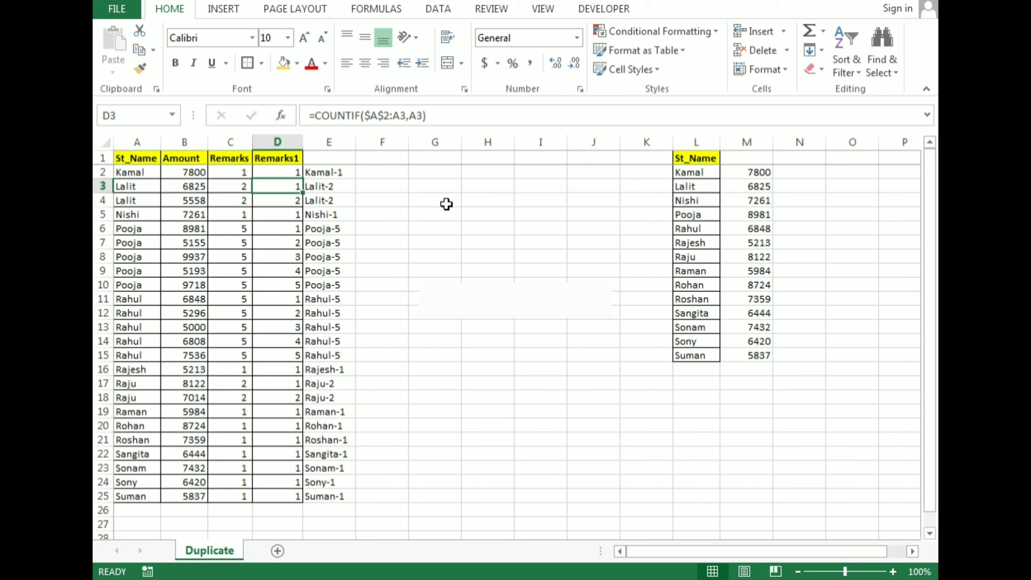
Insert a blank column E between the Remarks1 column and the name-number labels.
{"action": "key", "text": "Right"}
{"action": "key", "text": "ctrl+space"}
{"action": "key", "text": "ctrl+shift+plus"}
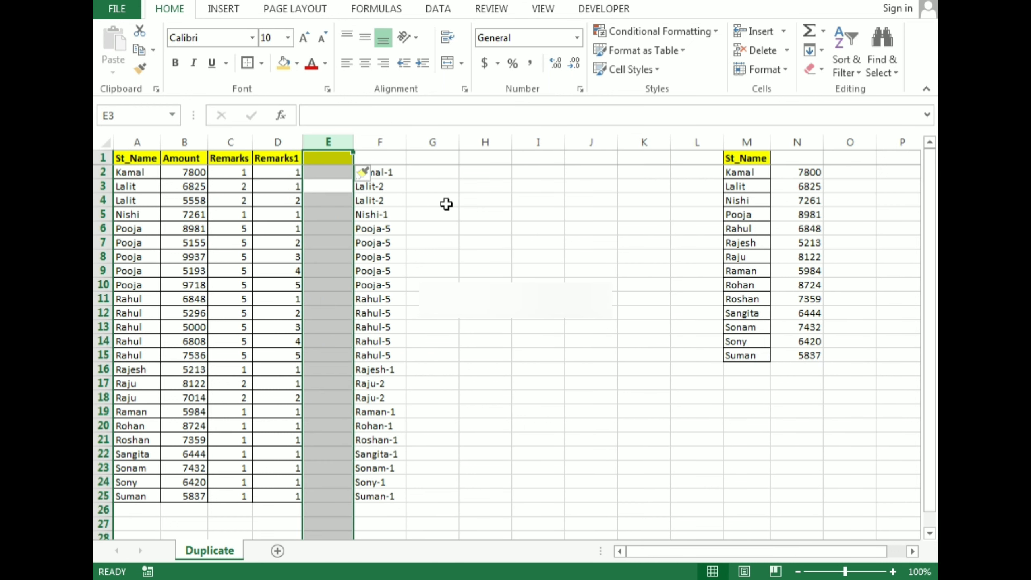
Start a COUNTIF formula in E2 with the fully relative range A2:A2, without locking either reference.
{"action": "key", "text": "Up"}
{"action": "key", "text": "Down"}
{"action": "type", "text": "="}
{"action": "key", "text": "Escape"}
{"action": "key", "text": "Up"}
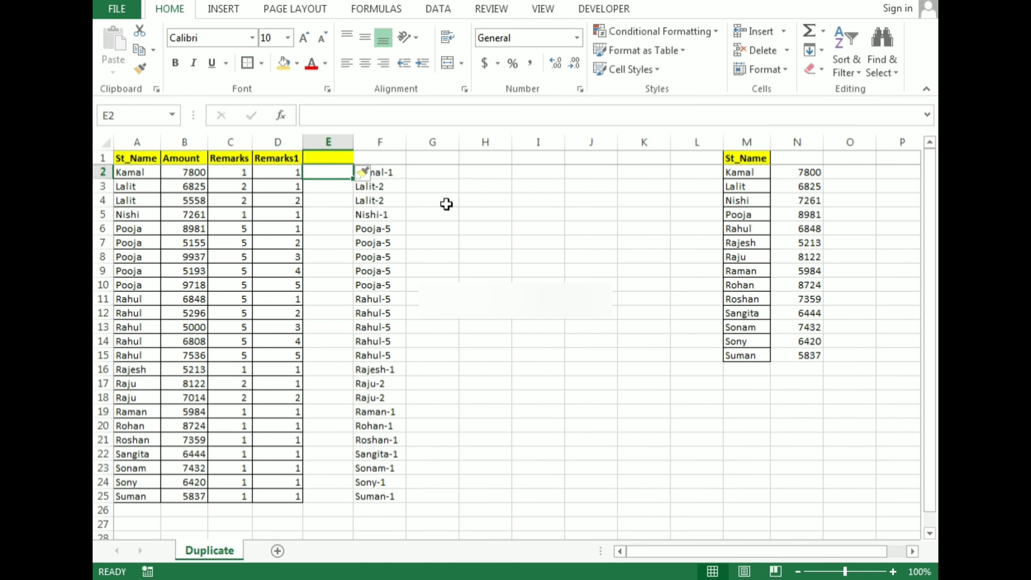
{"action": "type", "text": "=coun"}
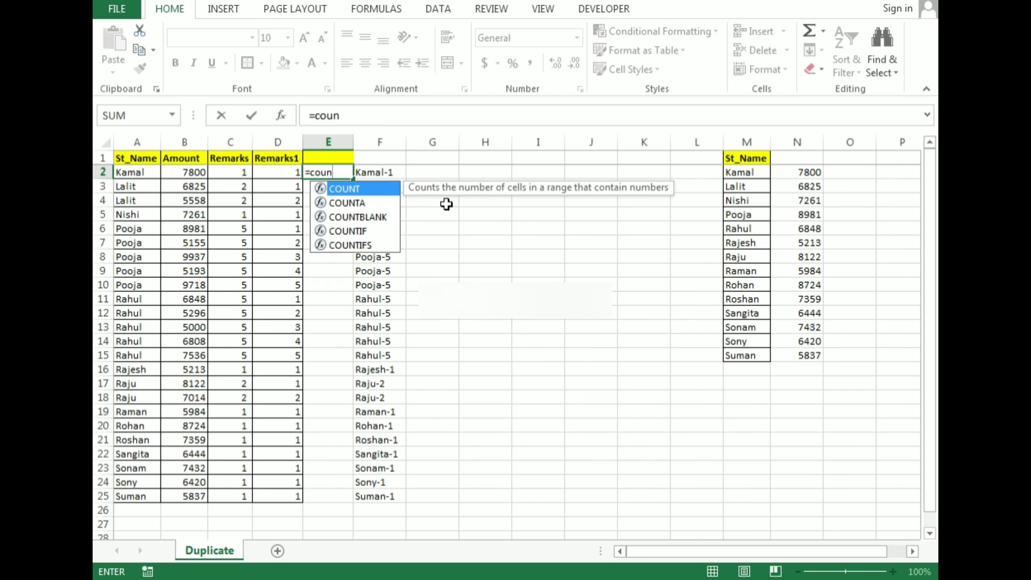
{"action": "type", "text": "tif"}
{"action": "key", "text": "Tab"}
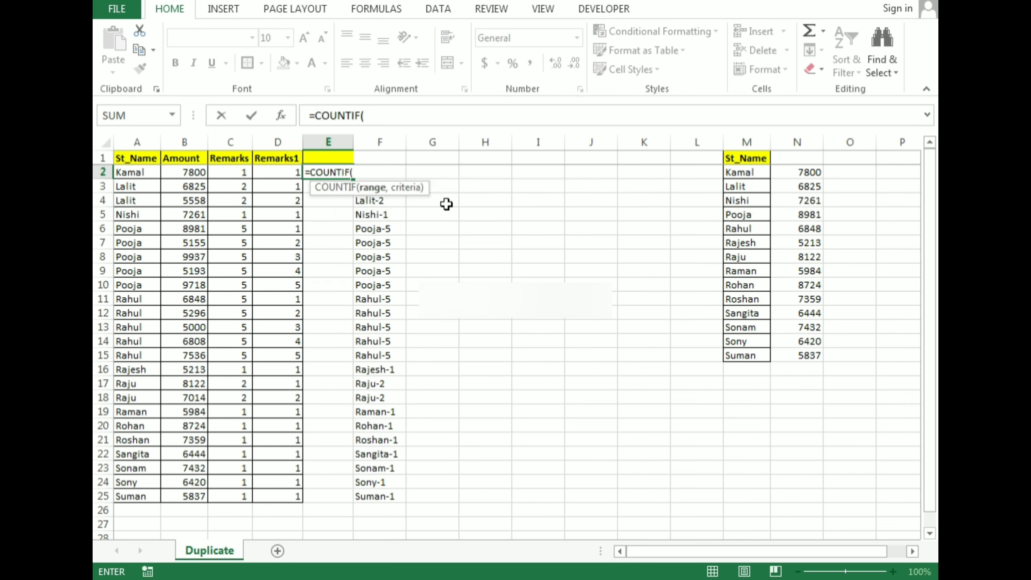
{"action": "key", "text": "ctrl+Left"}
{"action": "key", "text": "ctrl+Left"}
{"action": "key", "text": "F8"}
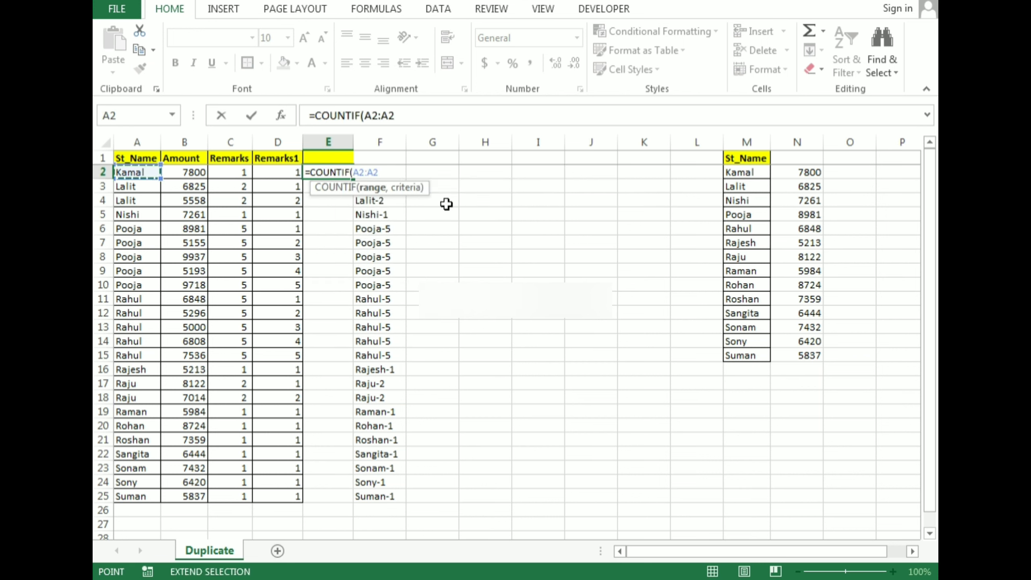
Complete the unlocked COUNTIF formula in E2 with A2 as the criteria.
{"action": "type", "text": ","}
{"action": "key", "text": "Left"}
{"action": "key", "text": "Left"}
{"action": "key", "text": "Left"}
{"action": "key", "text": "Left"}
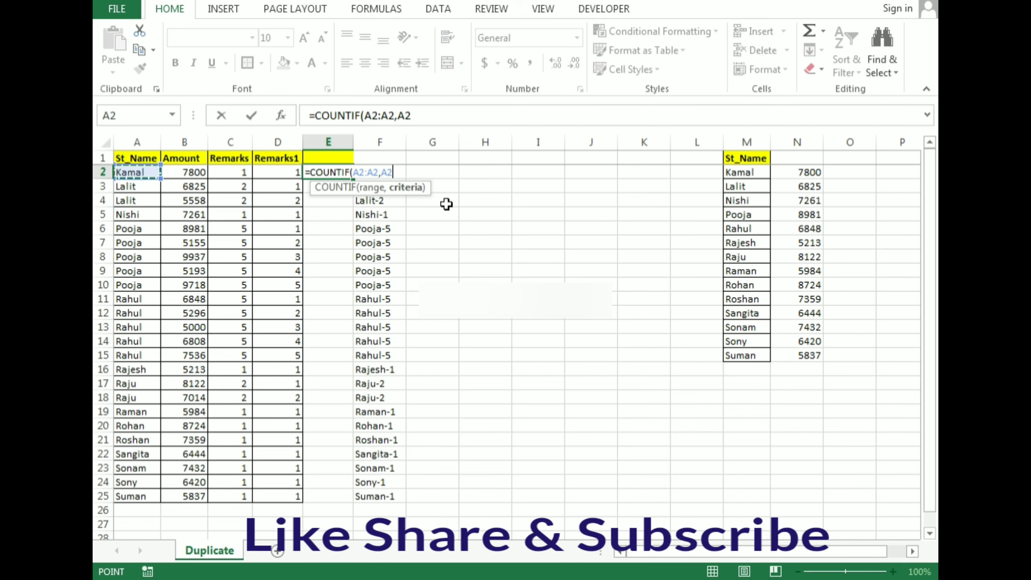
{"action": "key", "text": "Return"}
Fill the unlocked COUNTIF formula from E2 down to E25.
{"action": "key", "text": "Left"}
{"action": "key", "text": "ctrl+Down"}
{"action": "key", "text": "Right"}
{"action": "key", "text": "ctrl+shift+Up"}
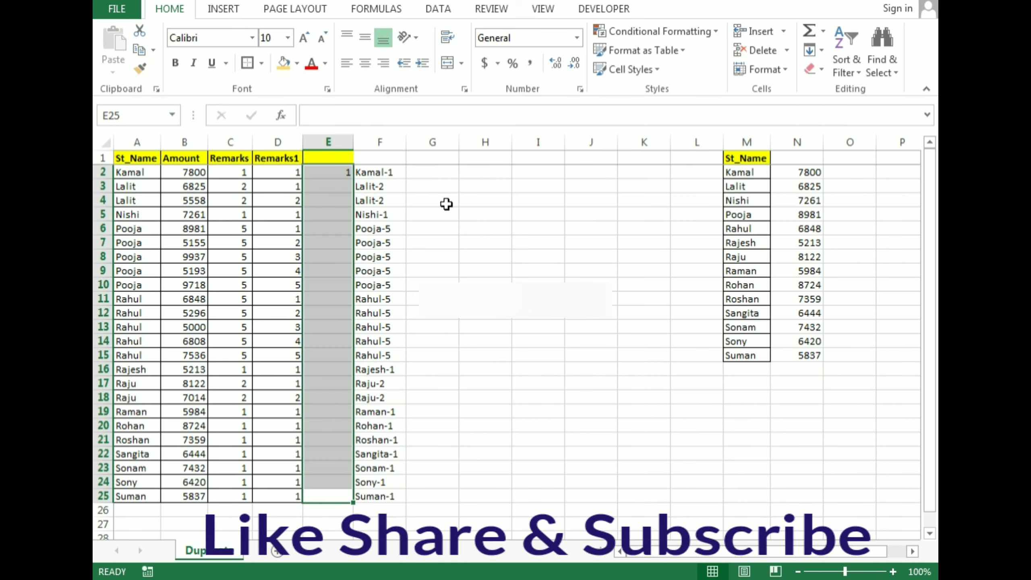
{"action": "key", "text": "ctrl+d"}
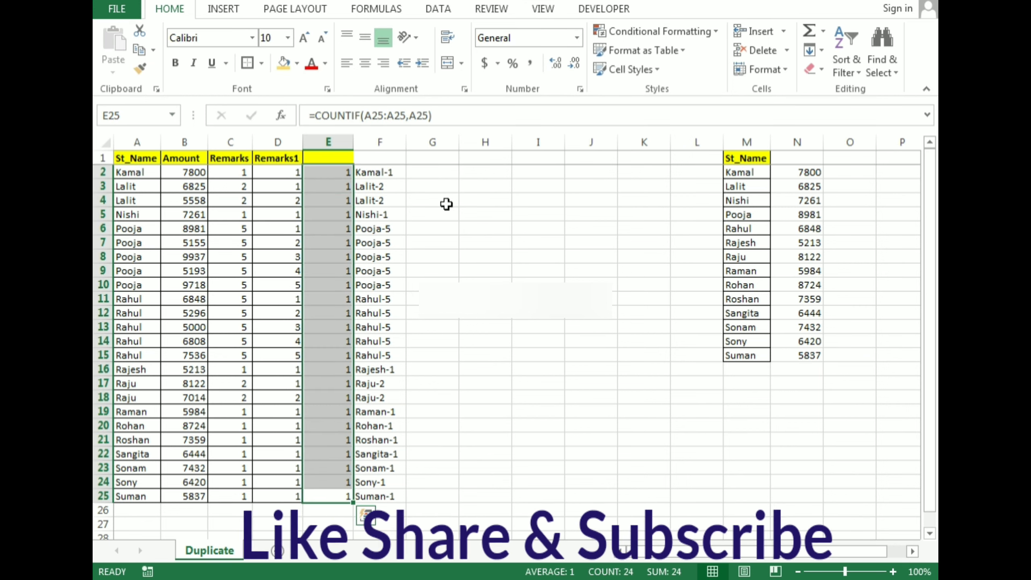
Examine how the unlocked COUNTIF range shifts from row to row down column E.
{"action": "key", "text": "ctrl+Up"}
{"action": "key", "text": "Down"}
{"action": "key", "text": "Left"}
{"action": "key", "text": "Right"}
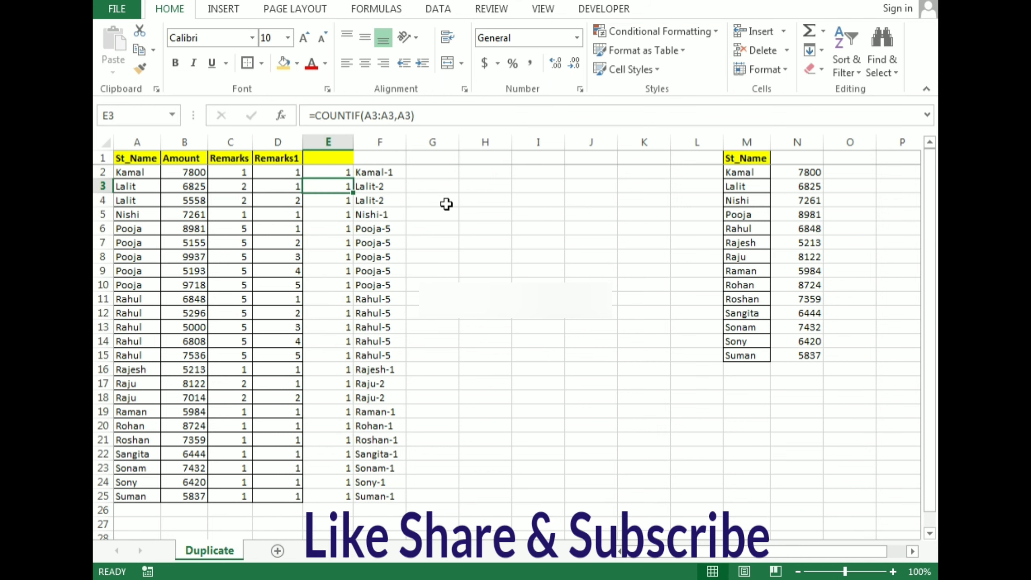
{"action": "key", "text": "Left"}
{"action": "key", "text": "Down"}
{"action": "key", "text": "Right"}
{"action": "key", "text": "Down"}
{"action": "key", "text": "Down"}
{"action": "key", "text": "Down"}
{"action": "key", "text": "Down"}
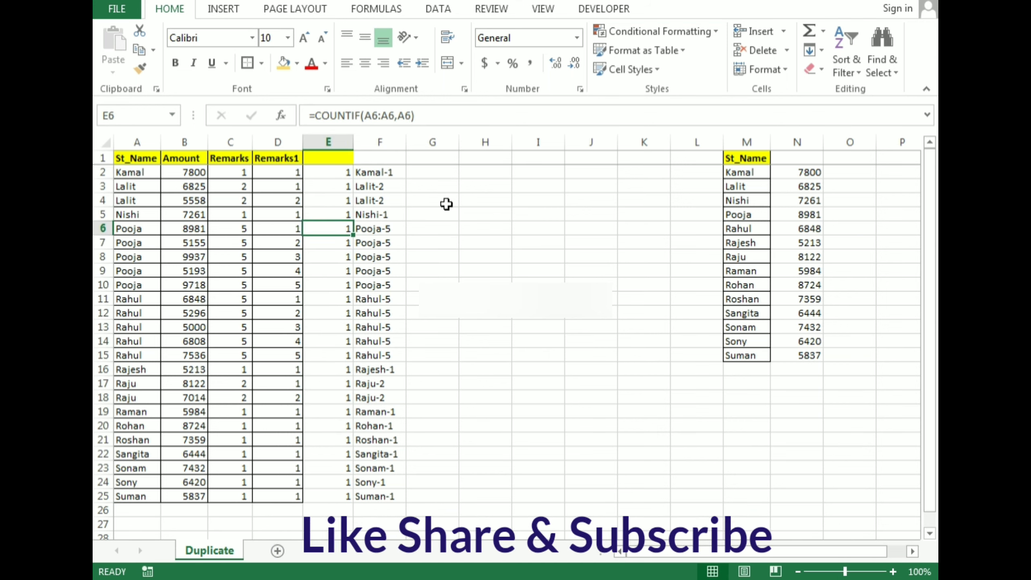
{"action": "key", "text": "Down"}
{"action": "key", "text": "Down"}
{"action": "key", "text": "Down"}
{"action": "key", "text": "Down"}
{"action": "key", "text": "Down"}
{"action": "key", "text": "Down"}
{"action": "key", "text": "Down"}
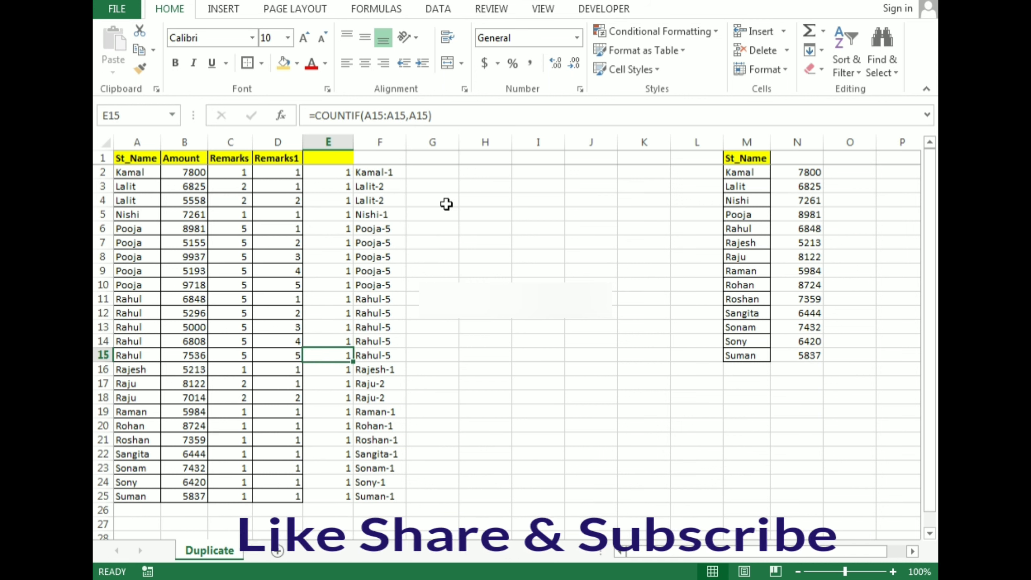
Examine the cells covered by the expanding COUNTIF ranges in D3 and D5 of the Remarks1 column.
{"action": "key", "text": "ctrl+Up"}
{"action": "key", "text": "Down"}
{"action": "key", "text": "Up"}
{"action": "key", "text": "Left"}
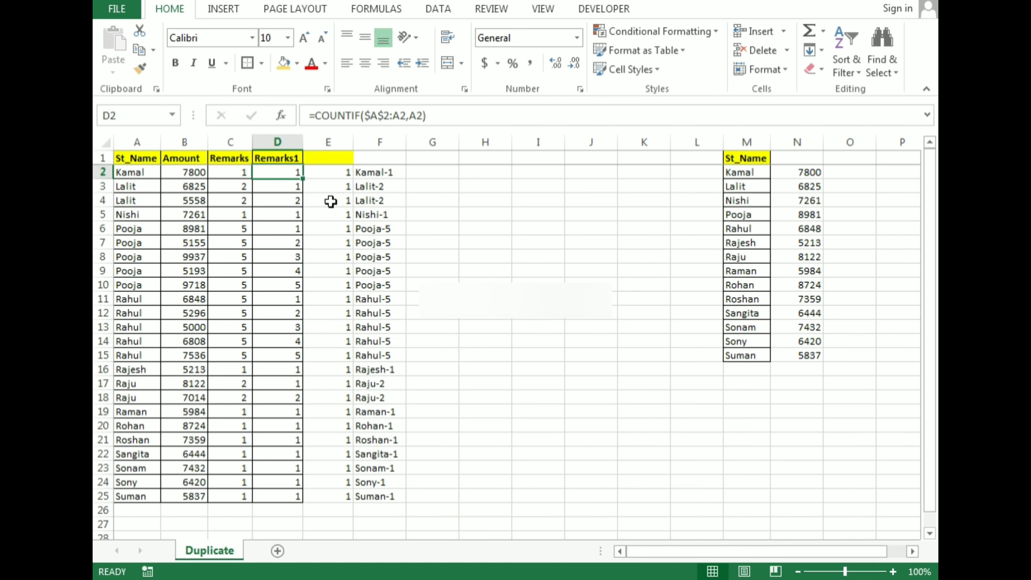
{"action": "key", "text": "Down"}
{"action": "key", "text": "Down"}
{"action": "key", "text": "Up"}
{"action": "key", "text": "Up"}
{"action": "key", "text": "Down"}
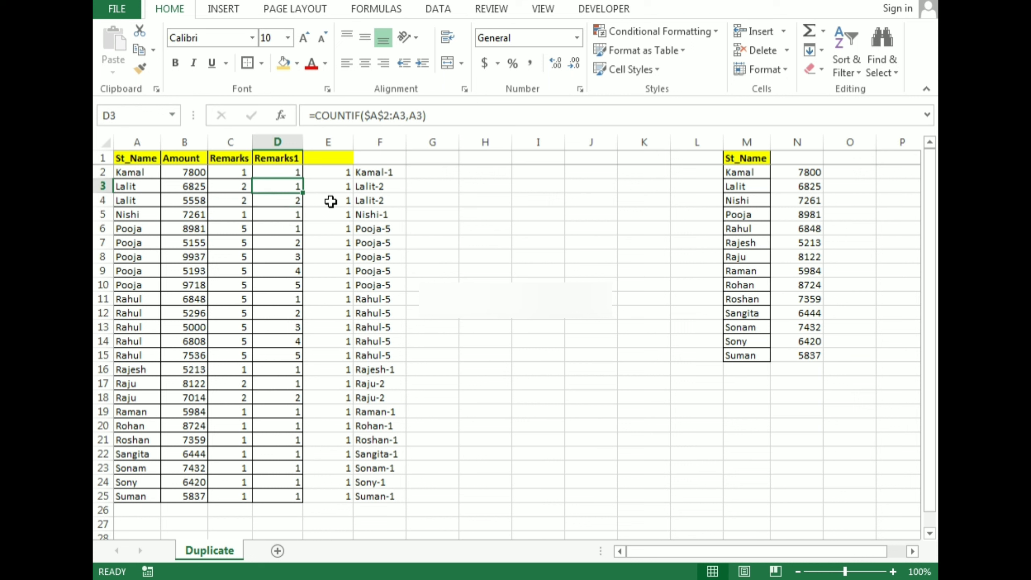
{"action": "key", "text": "F2"}
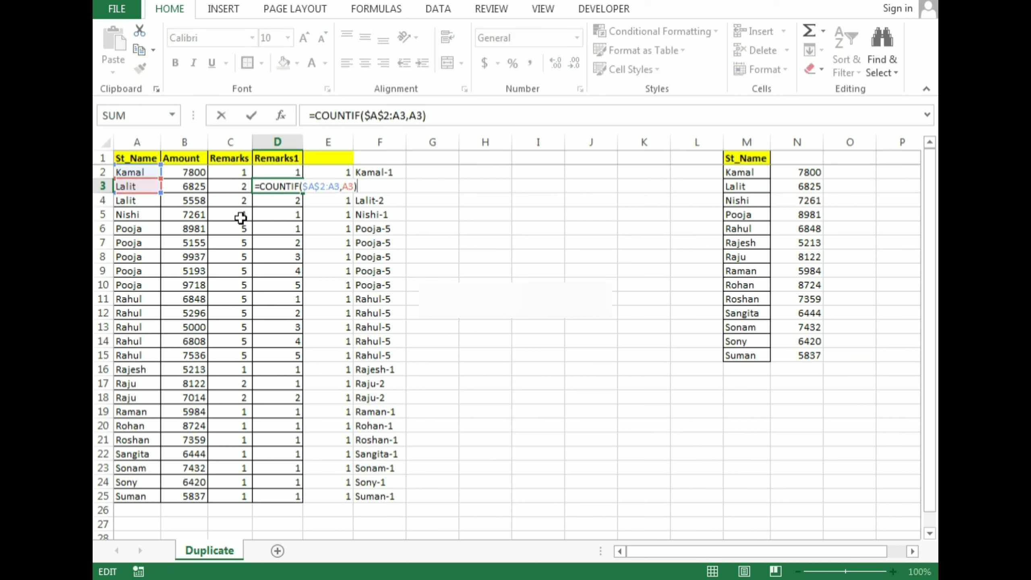
{"action": "key", "text": "Escape"}
{"action": "key", "text": "Down"}
{"action": "key", "text": "Down"}
{"action": "key", "text": "F2"}
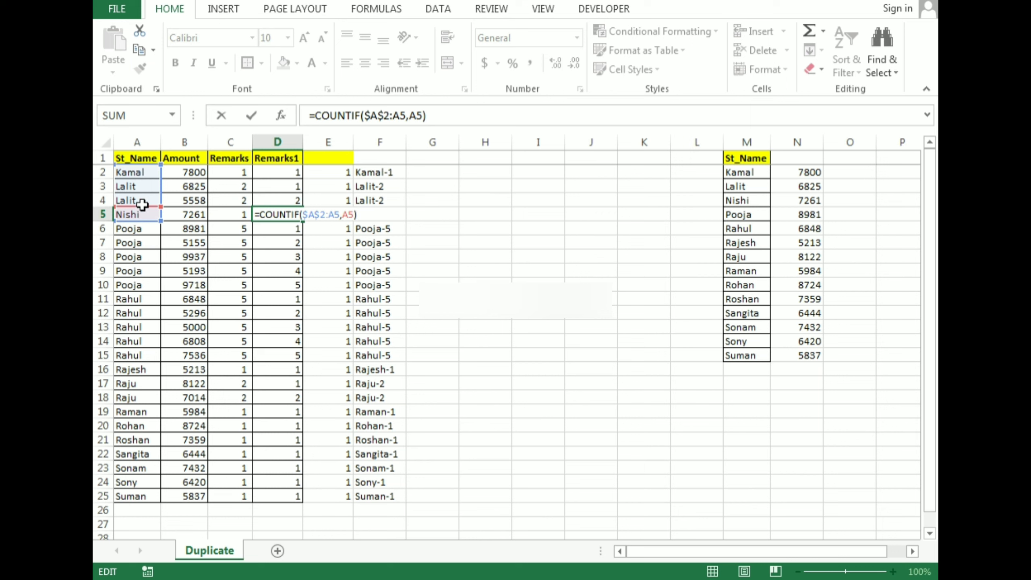
{"action": "key", "text": "Return"}
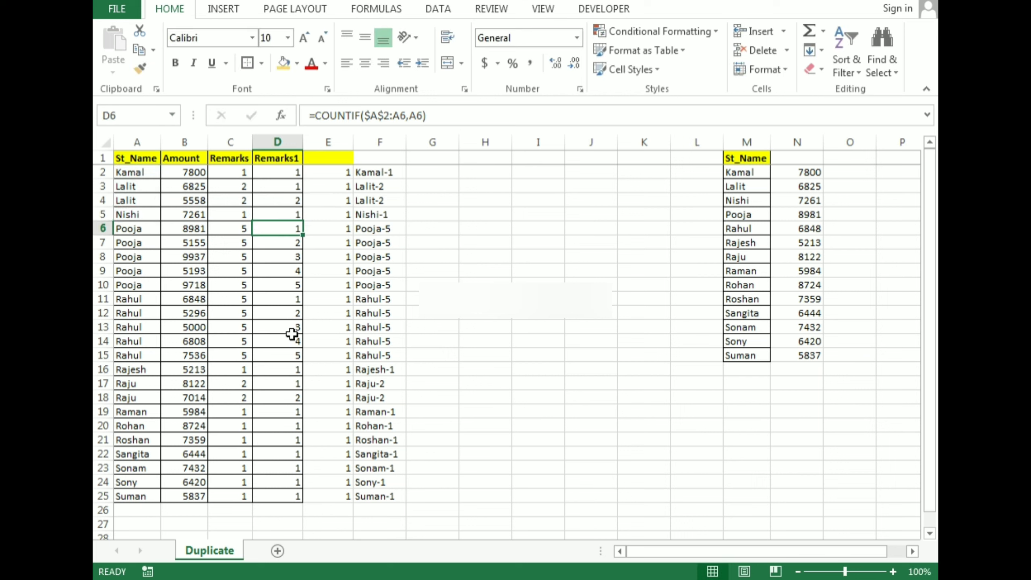
Examine the expanding ranges and criteria cells of the COUNTIF formulas in D6, D7 and D8.
{"action": "key", "text": "F2"}
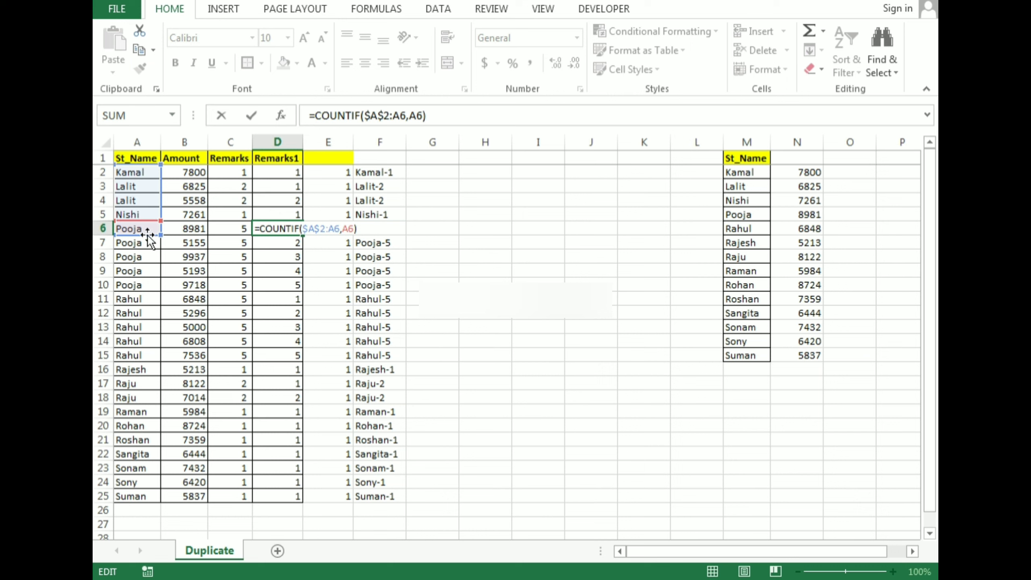
{"action": "key", "text": "Escape"}
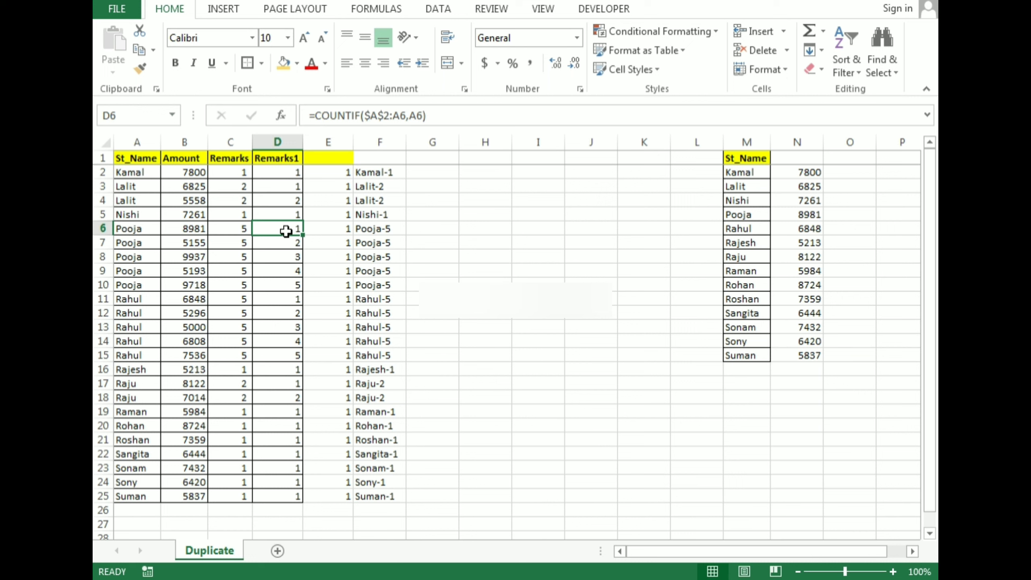
{"action": "key", "text": "Down"}
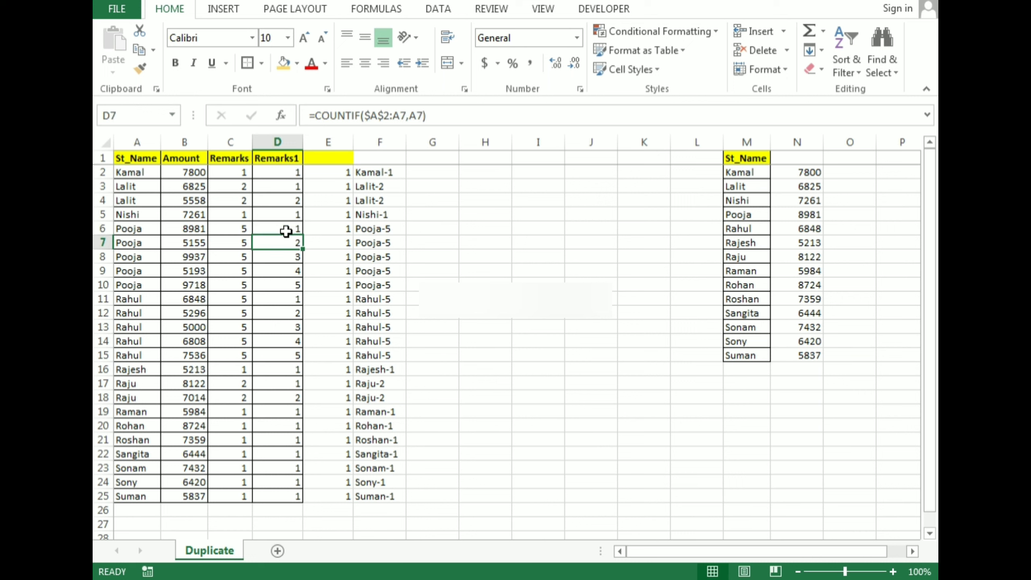
{"action": "key", "text": "F2"}
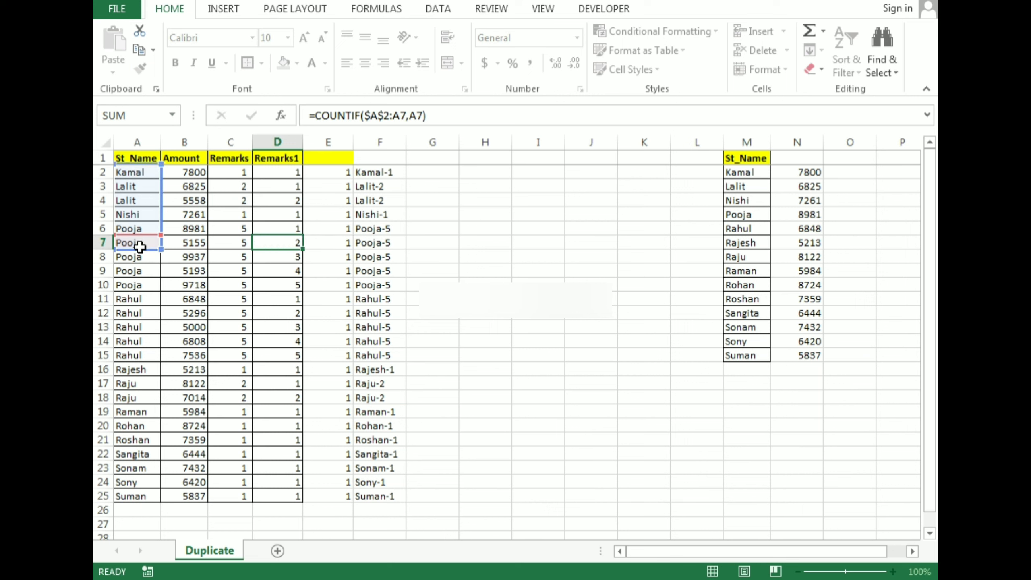
{"action": "key", "text": "ctrl+Return"}
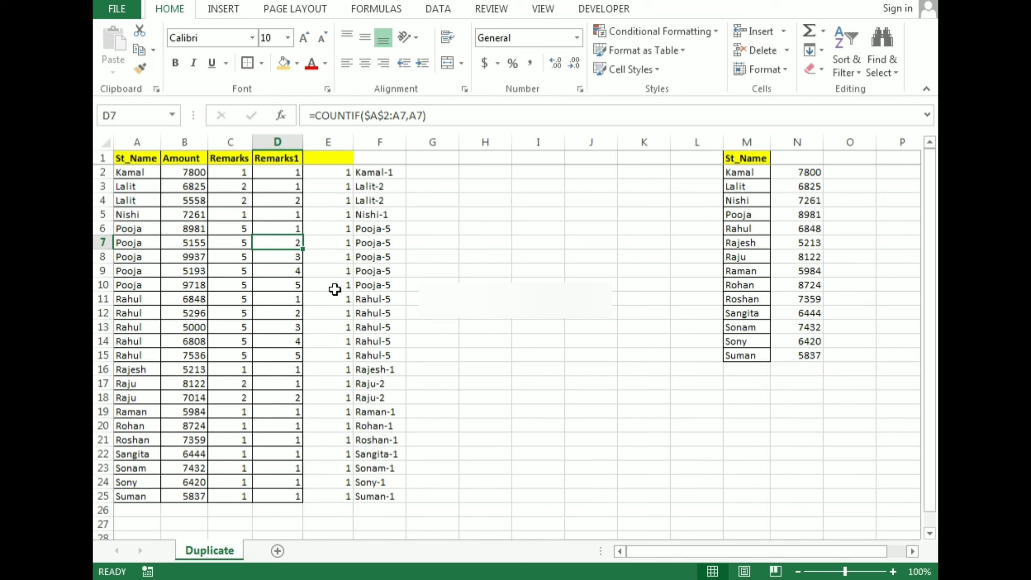
{"action": "key", "text": "Down"}
{"action": "key", "text": "F2"}
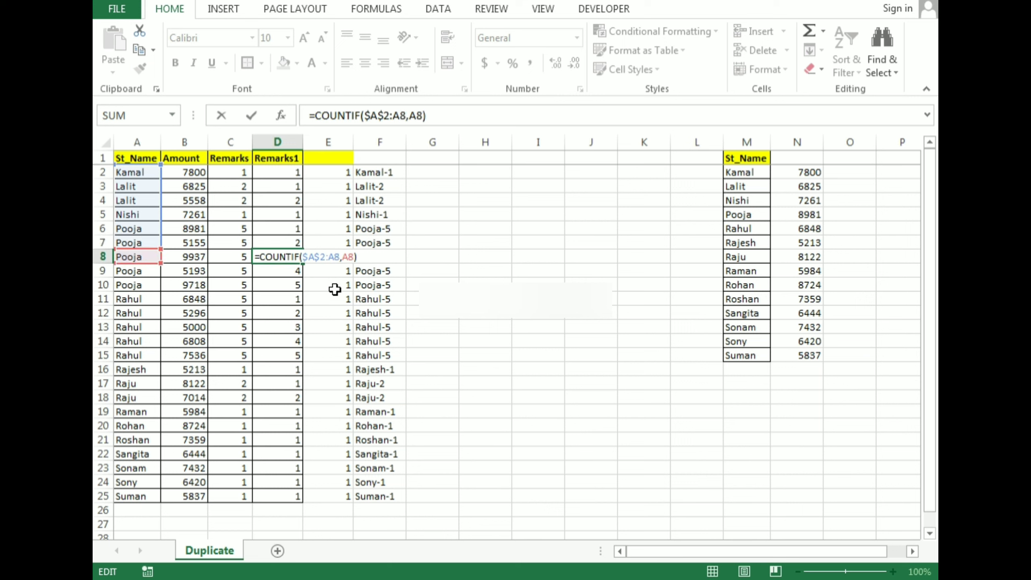
{"action": "key", "text": "ctrl+Return"}
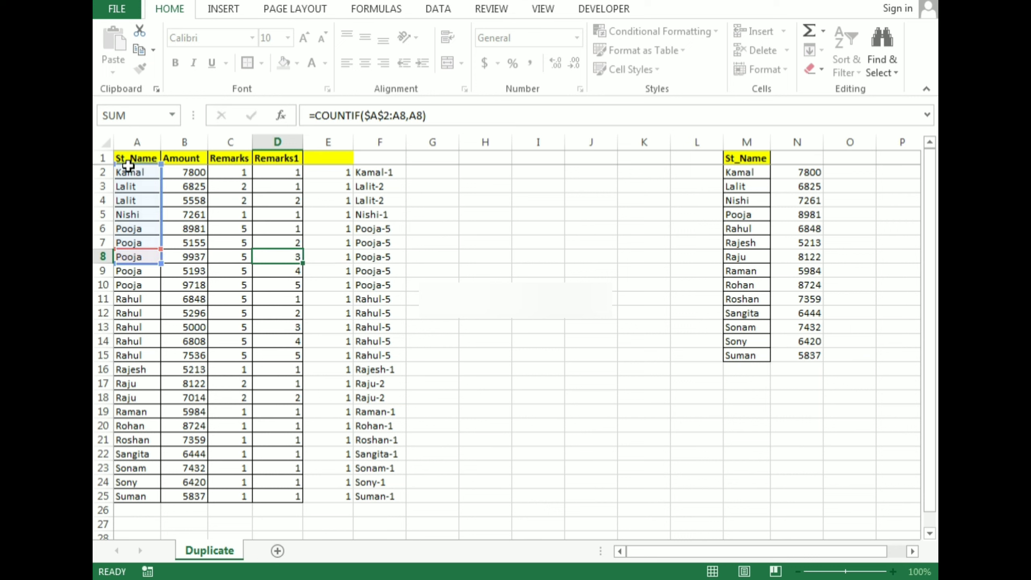
Inspect the unlocked range start in E8's COUNTIF formula for comparison with D8, leaving it unchanged.
{"action": "key", "text": "Right"}
{"action": "key", "text": "F2"}
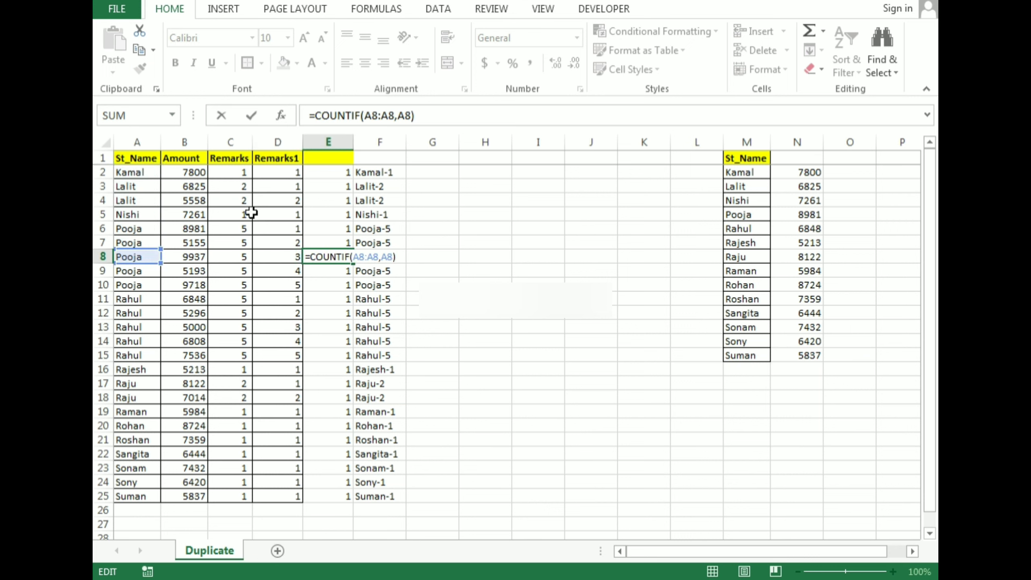
{"action": "double_click", "coordinate": [365, 255]}
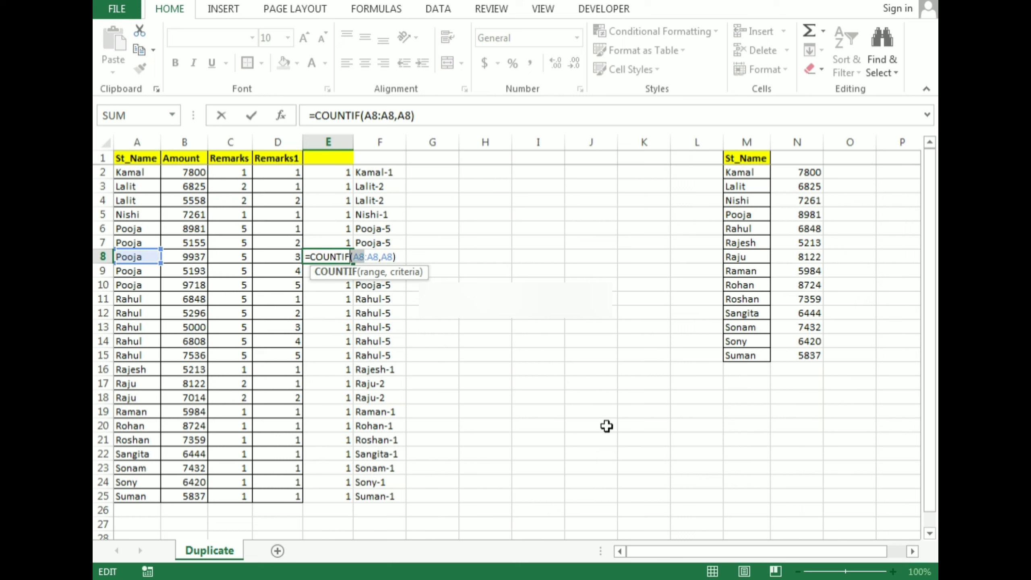
{"action": "key", "text": "Escape"}
Examine the expanding range and criteria cell of the COUNTIF formula in D9.
{"action": "key", "text": "Left"}
{"action": "key", "text": "Down"}
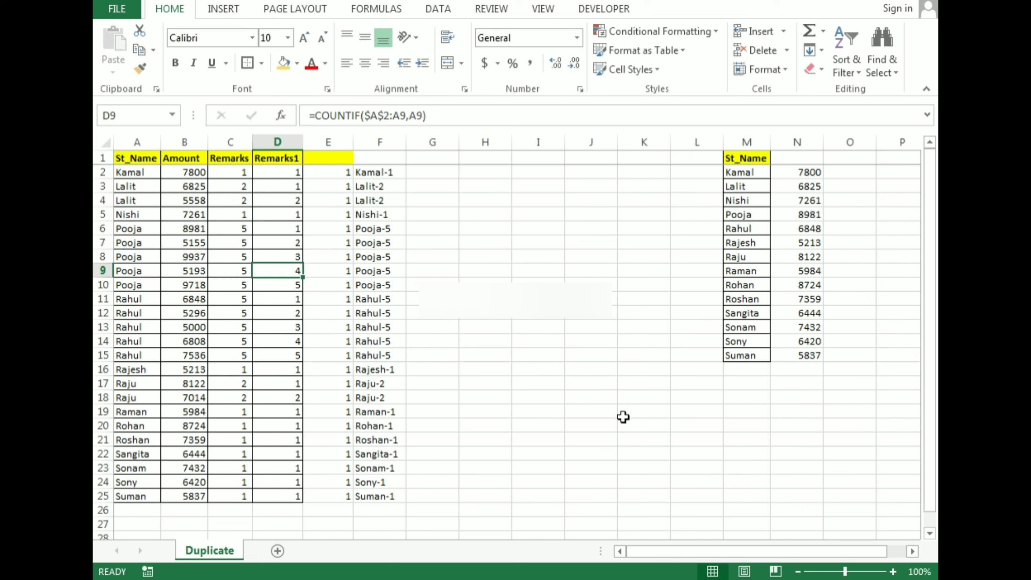
{"action": "key", "text": "F2"}
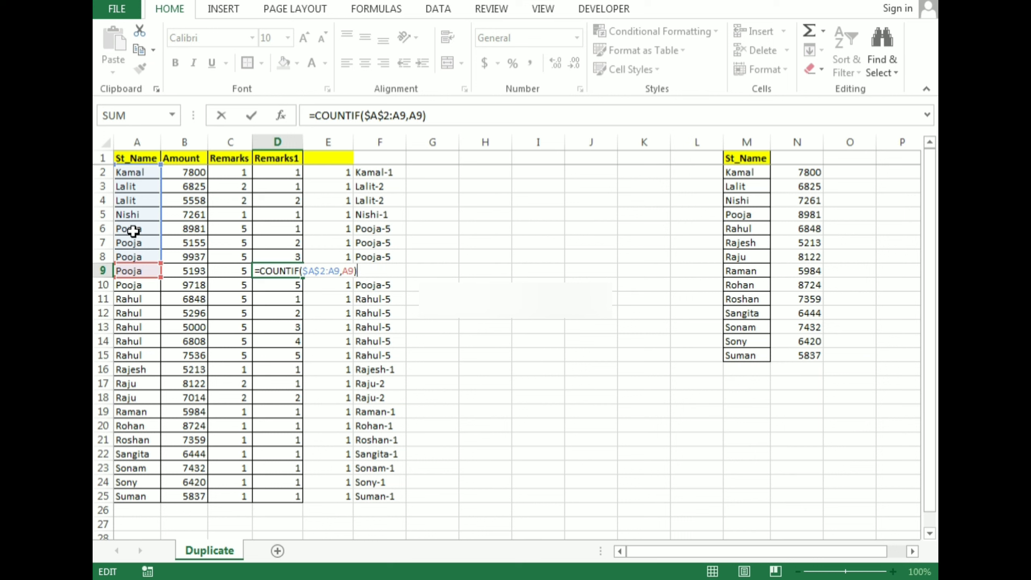
{"action": "key", "text": "ctrl+Return"}
Try pasting the name from A6 over the name in A2 to test the running counts.
{"action": "key", "text": "Left"}
{"action": "key", "text": "Left"}
{"action": "key", "text": "Left"}
{"action": "key", "text": "Up"}
{"action": "key", "text": "Up"}
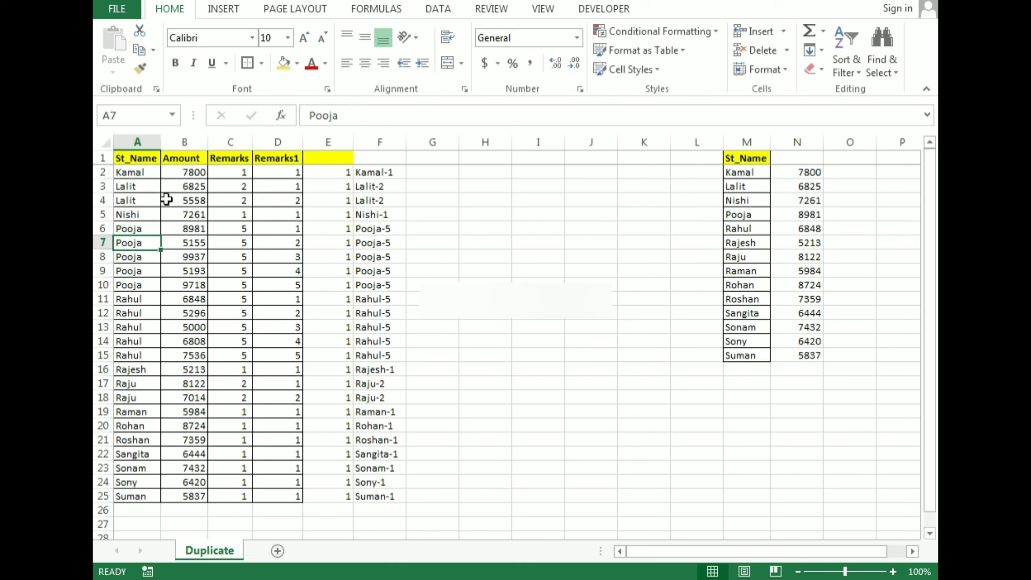
{"action": "key", "text": "Up"}
{"action": "key", "text": "ctrl+c"}
{"action": "key", "text": "Up"}
{"action": "key", "text": "Up"}
{"action": "key", "text": "Up"}
{"action": "key", "text": "Up"}
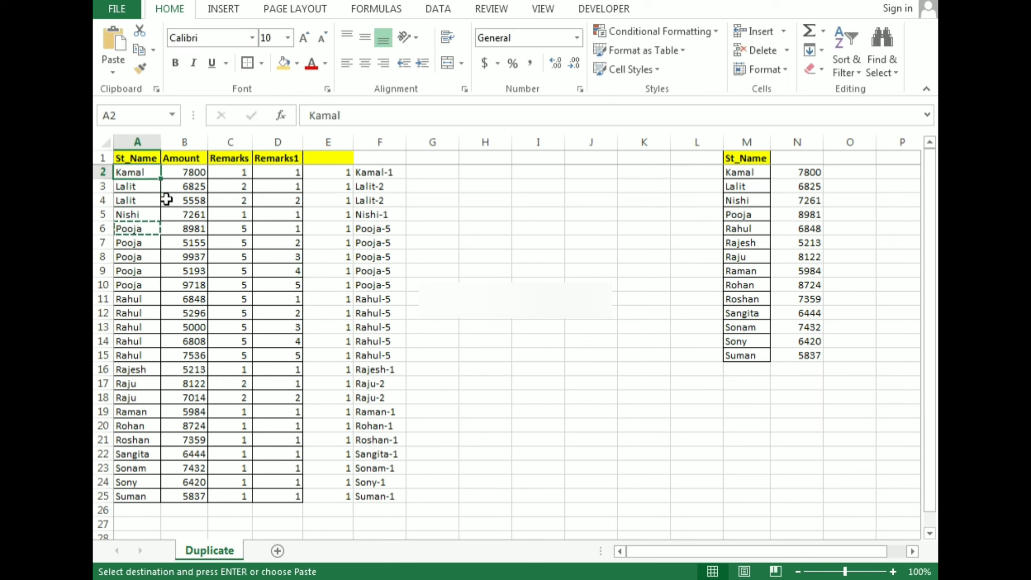
{"action": "key", "text": "ctrl+v"}
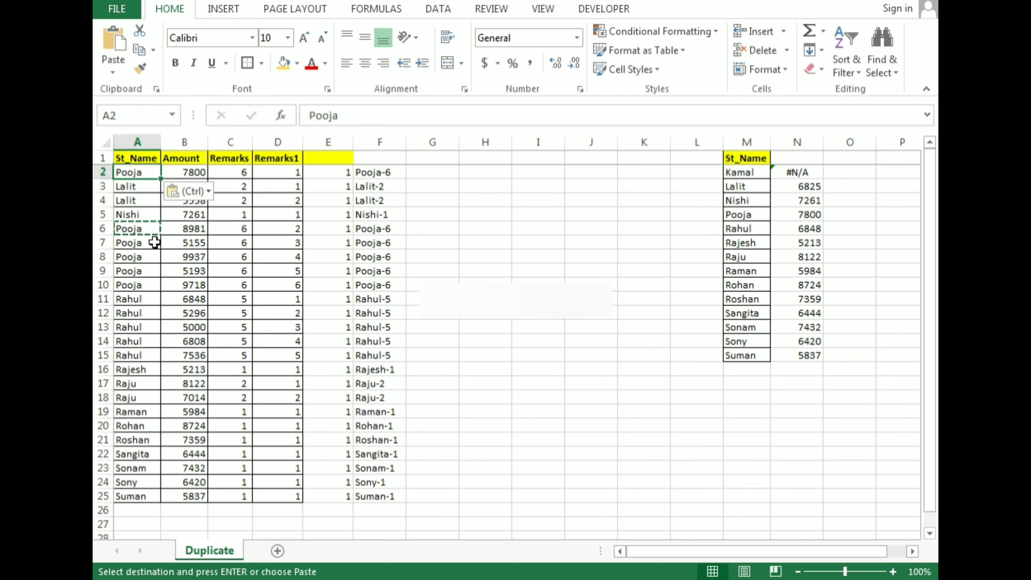
{"action": "key", "text": "ctrl+z"}
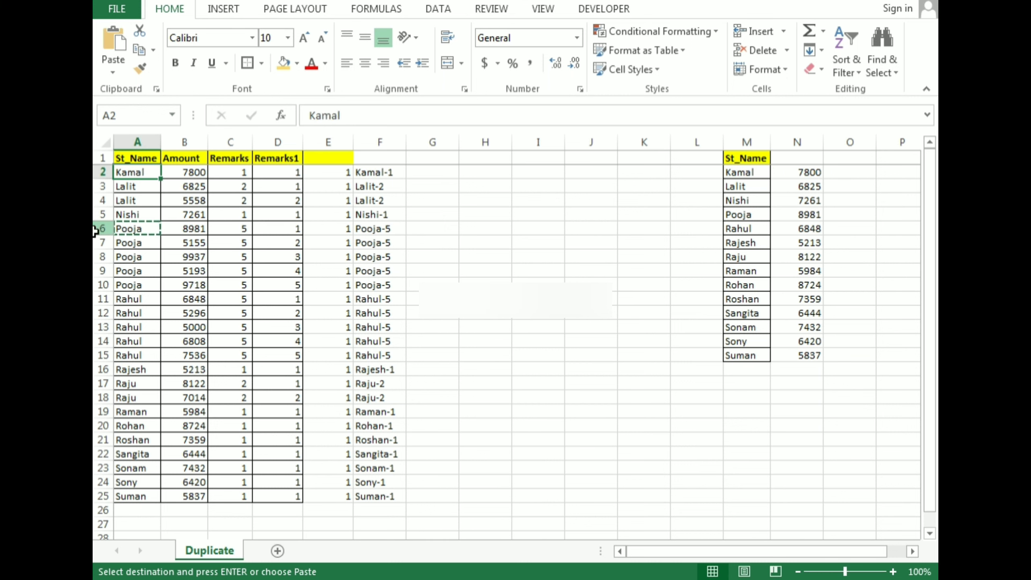
Highlight cell D6 in the Remarks1 column with the orange fill color.
{"action": "left_click", "coordinate": [95, 230]}
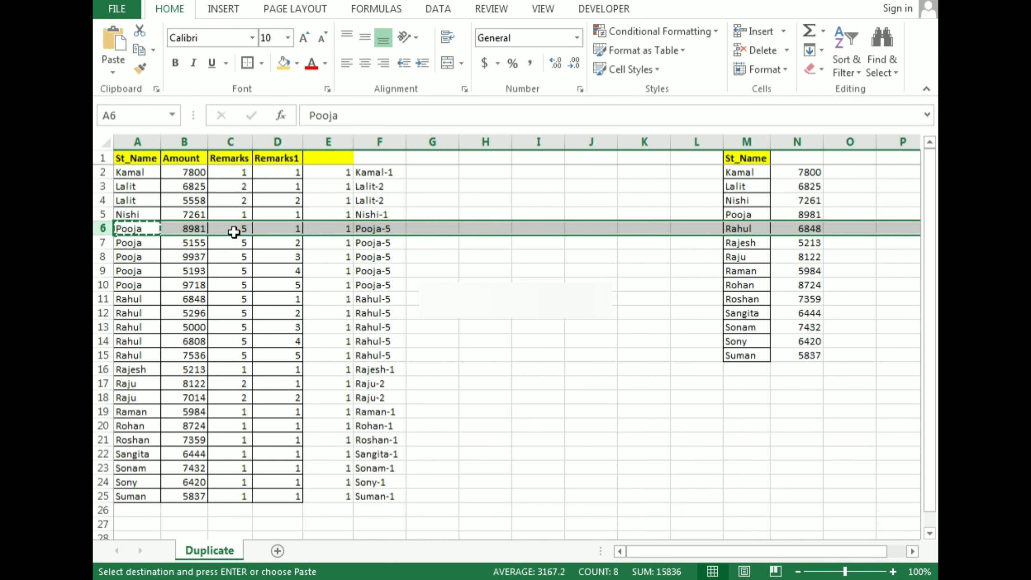
{"action": "left_click", "coordinate": [295, 230]}
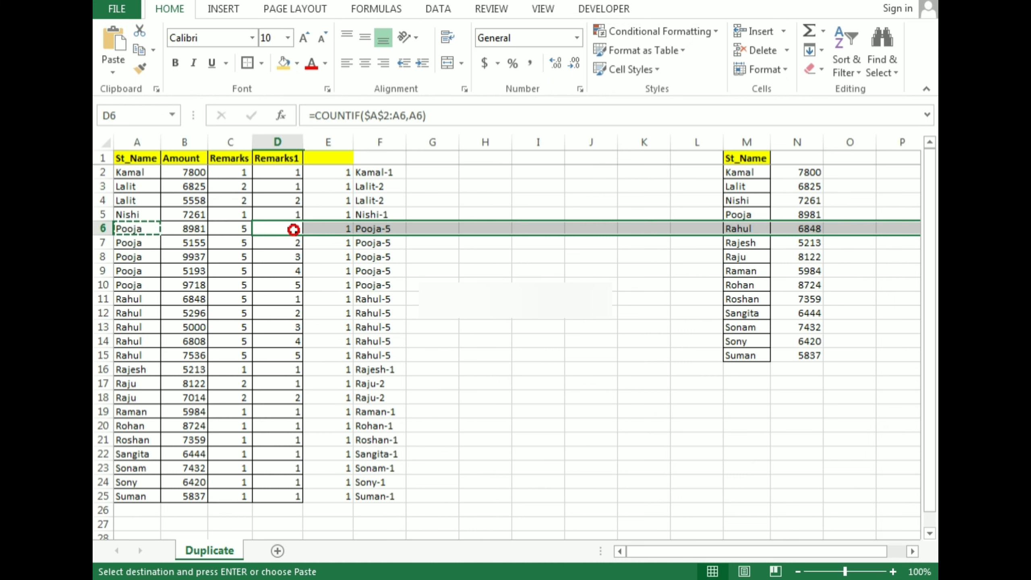
{"action": "left_click", "coordinate": [283, 63]}
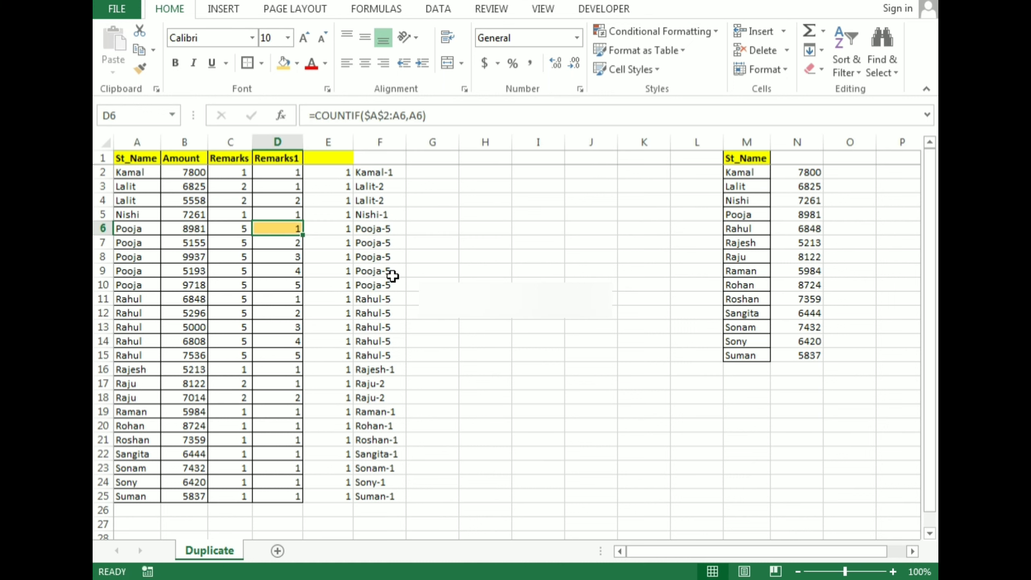
Replace the student name in A3 with the same name that is in A6.
{"action": "key", "text": "Home"}
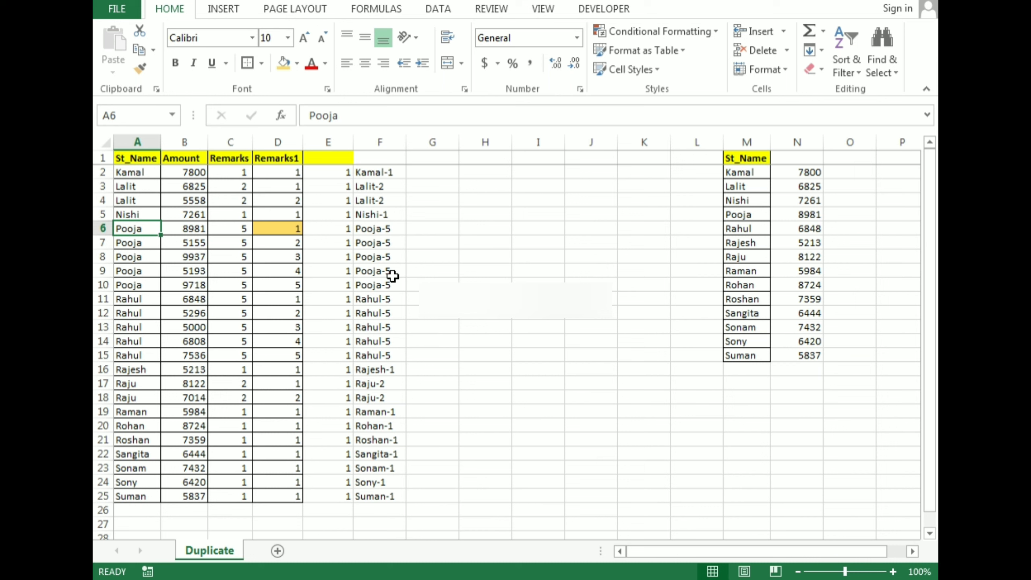
{"action": "key", "text": "ctrl+Home"}
{"action": "key", "text": "Down"}
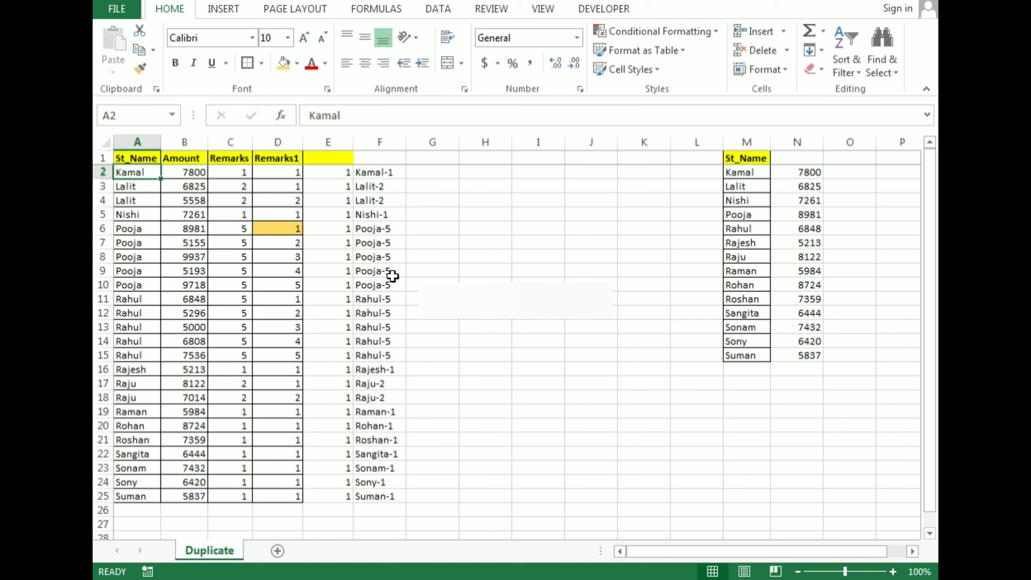
{"action": "key", "text": "Down"}
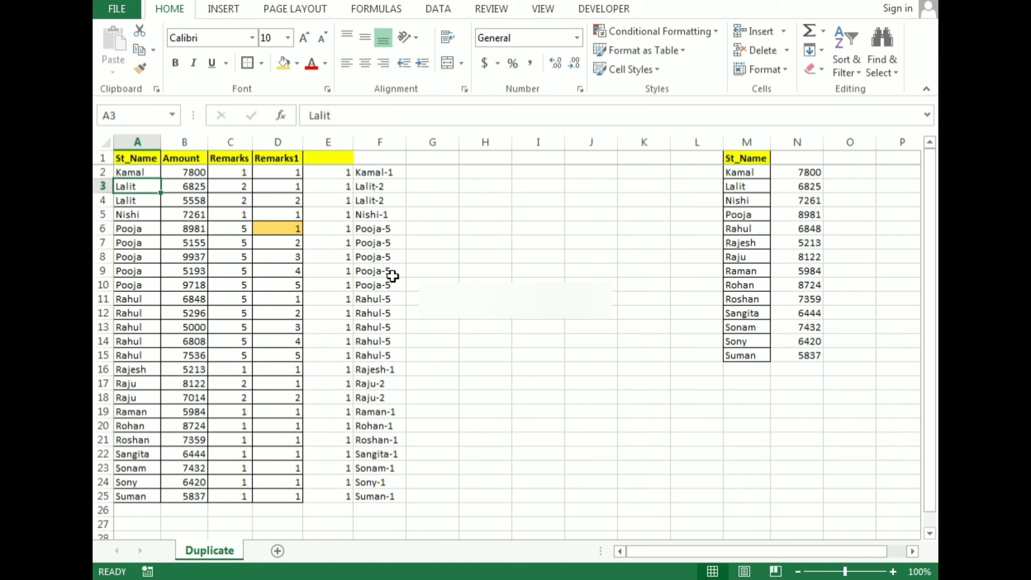
{"action": "type", "text": "Pooja"}
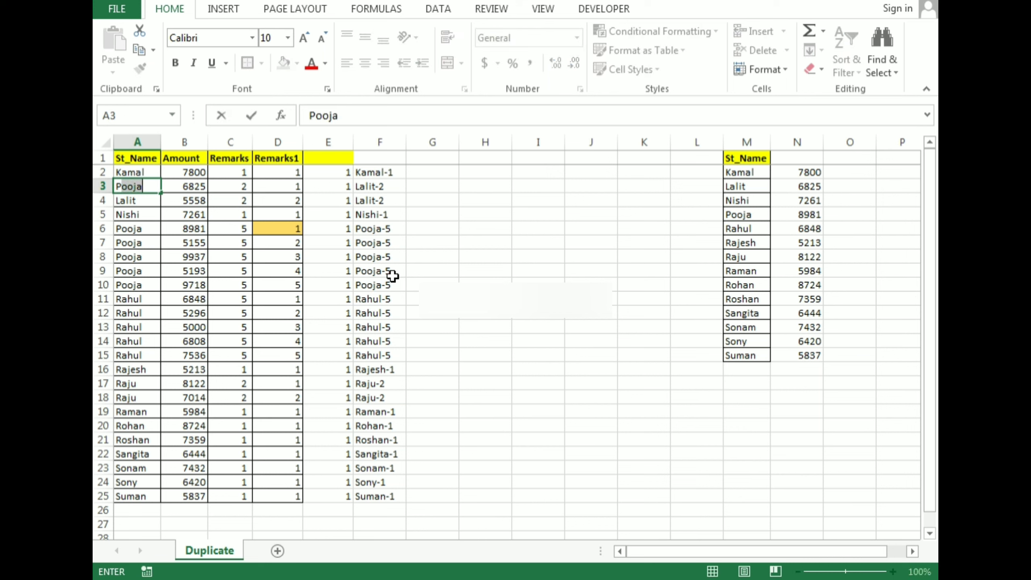
{"action": "key", "text": "Return"}
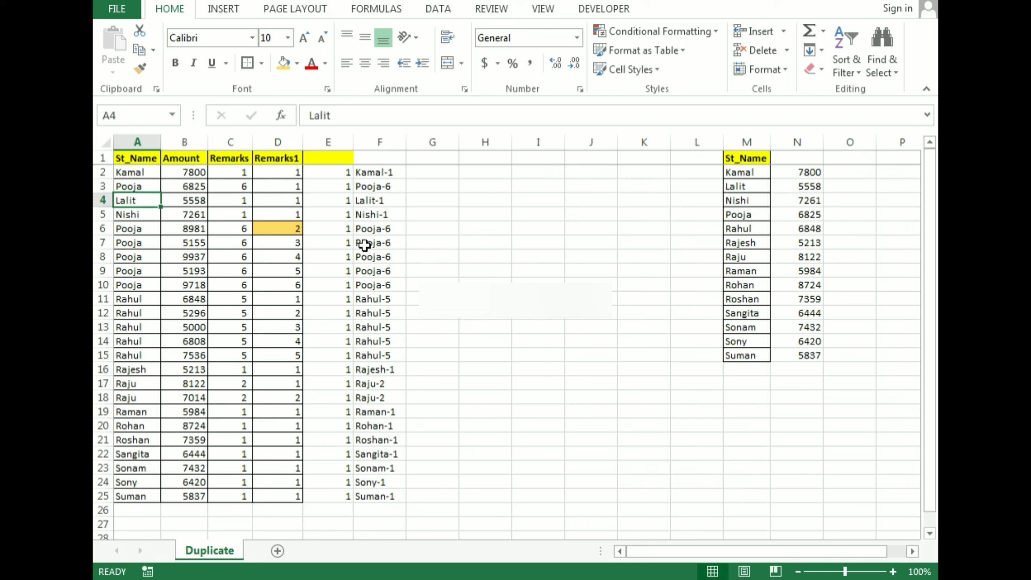
Examine the locked-start COUNTIF ranges in D6 and D3 after the name change in A3.
{"action": "left_click", "coordinate": [293, 231]}
{"action": "key", "text": "F2"}
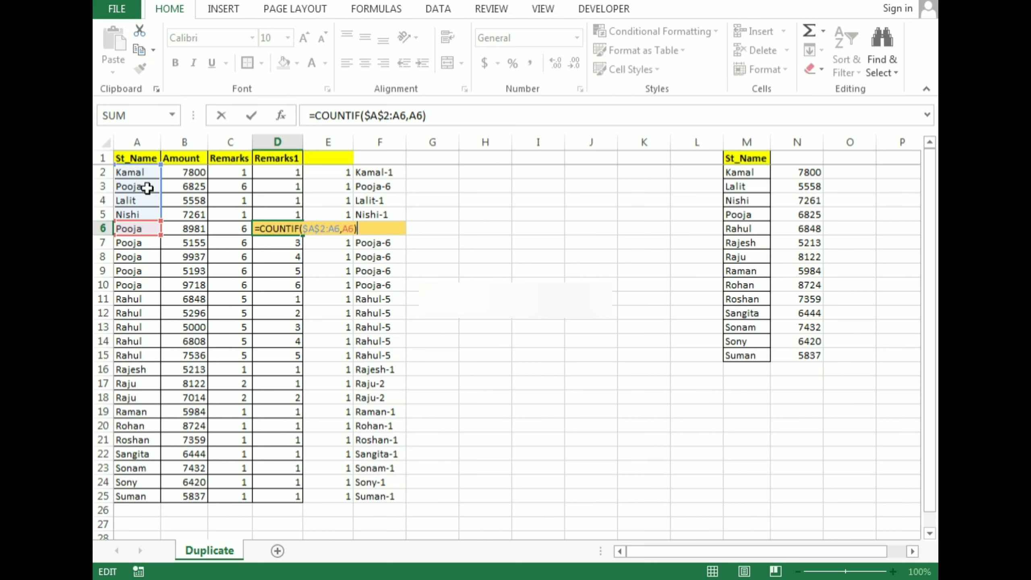
{"action": "key", "text": "Escape"}
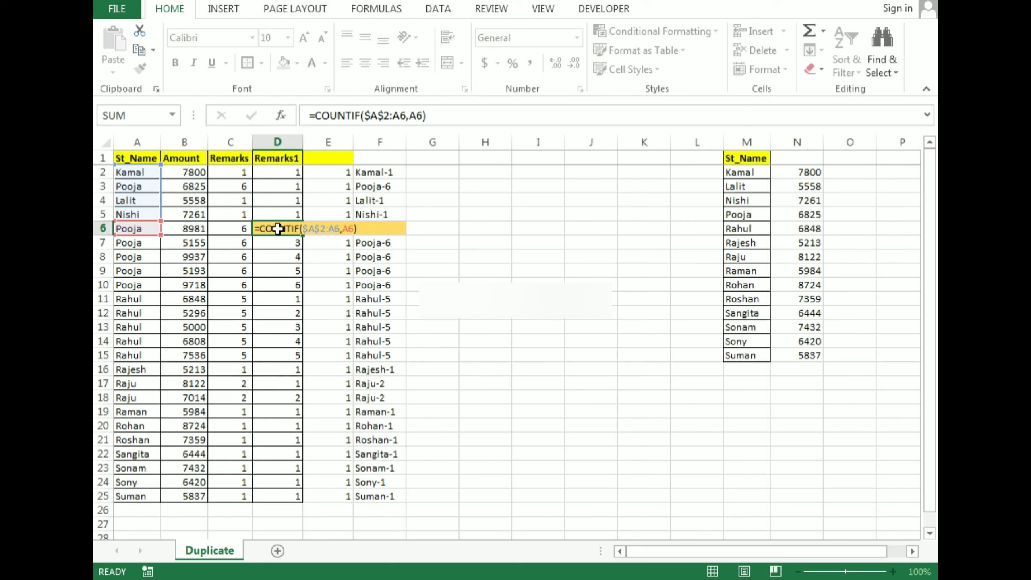
{"action": "left_click", "coordinate": [300, 187]}
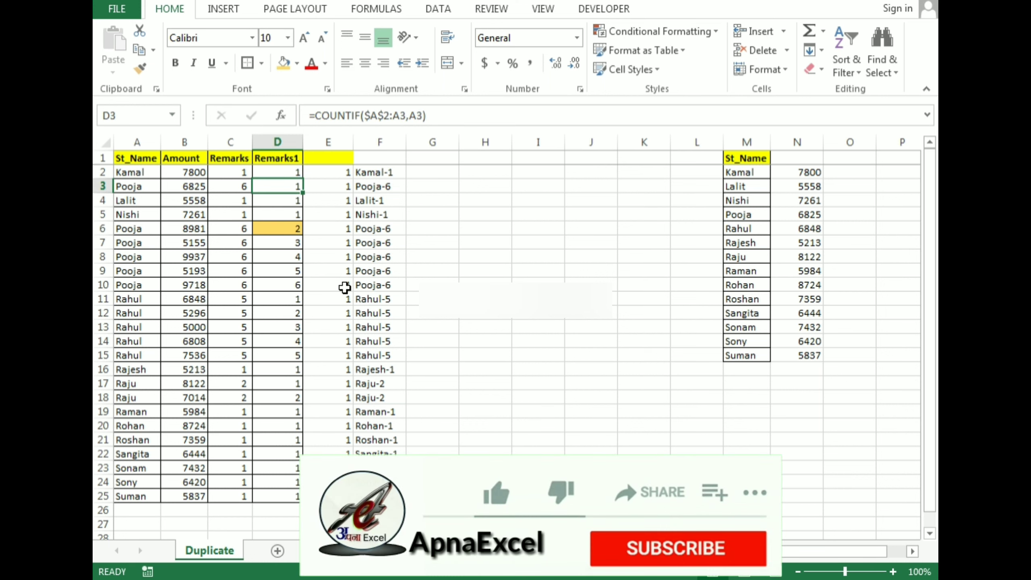
{"action": "key", "text": "F2"}
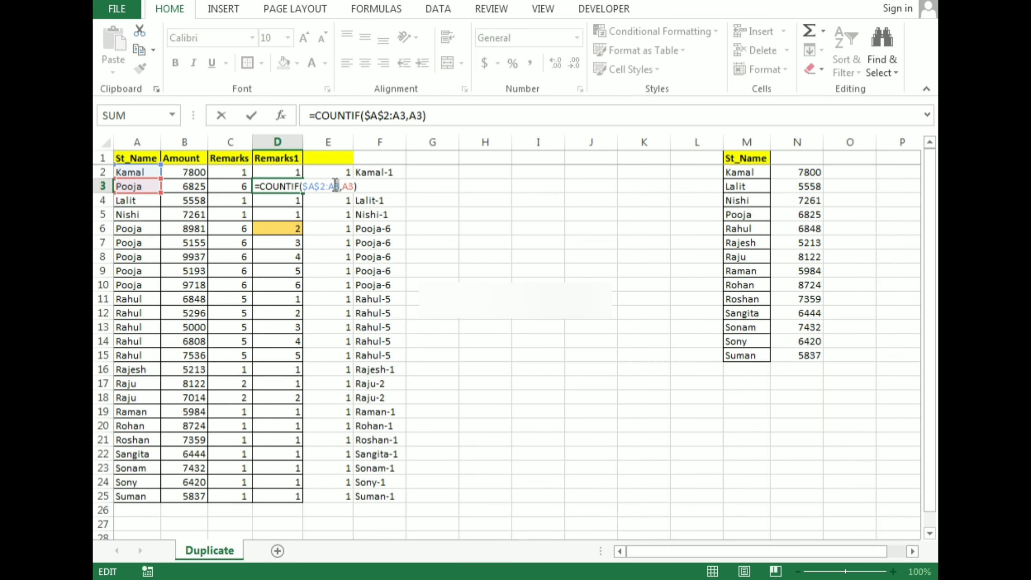
{"action": "key", "text": "ctrl+Return"}
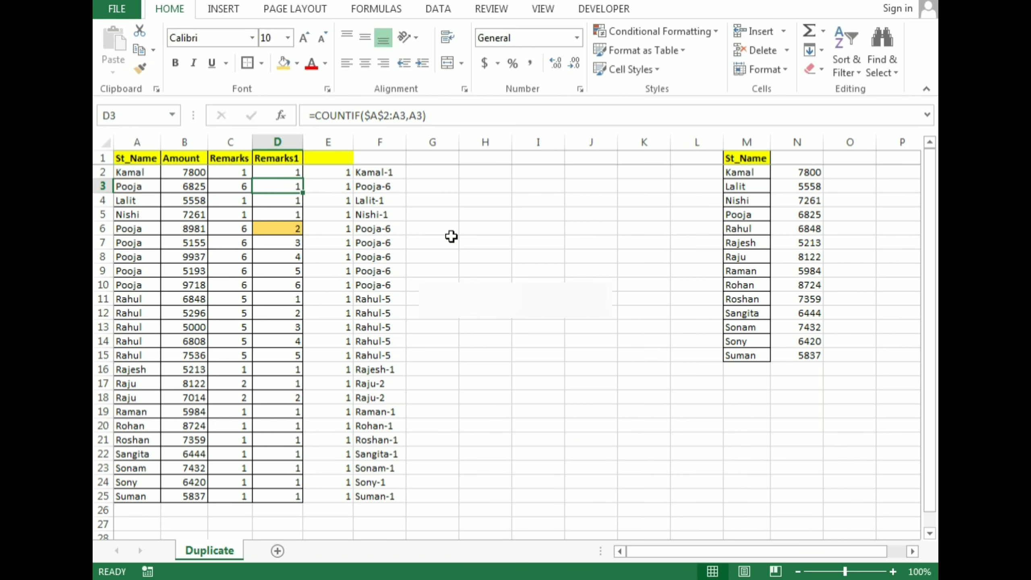
Examine the whole-column COUNTIF formula in C3 for comparison with the running count in D3.
{"action": "key", "text": "Left"}
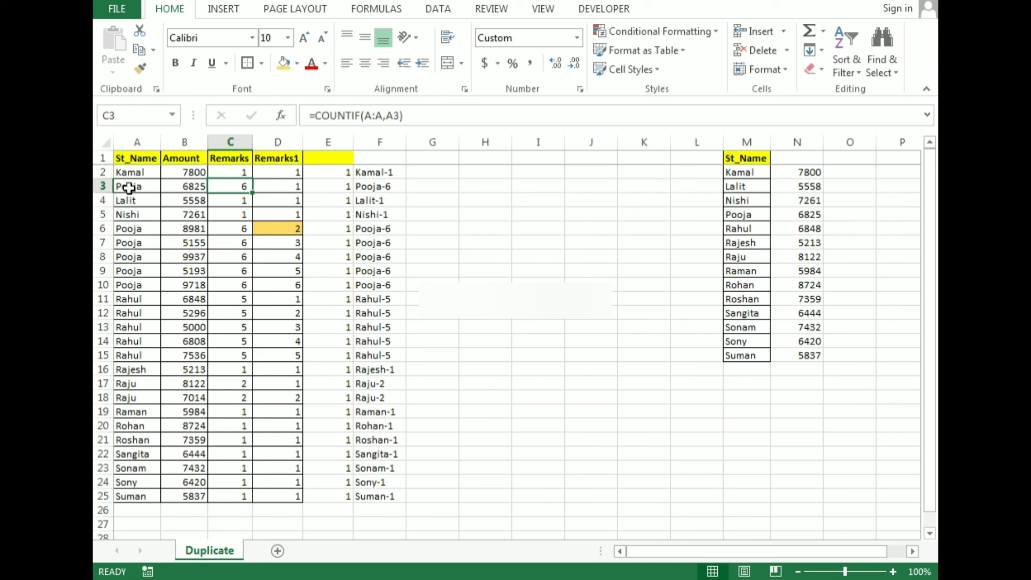
{"action": "key", "text": "F2"}
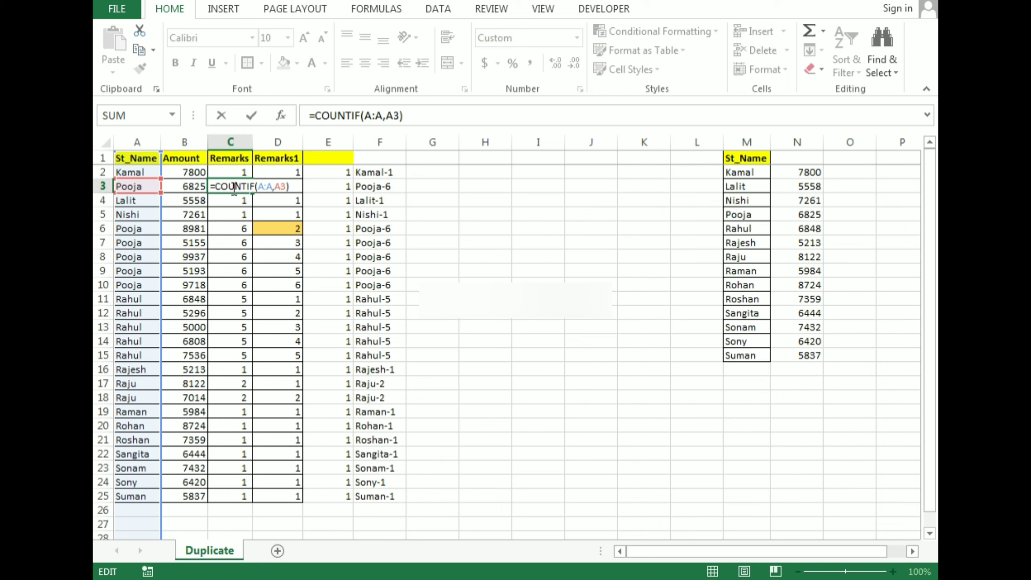
{"action": "key", "text": "Escape"}
{"action": "key", "text": "Right"}
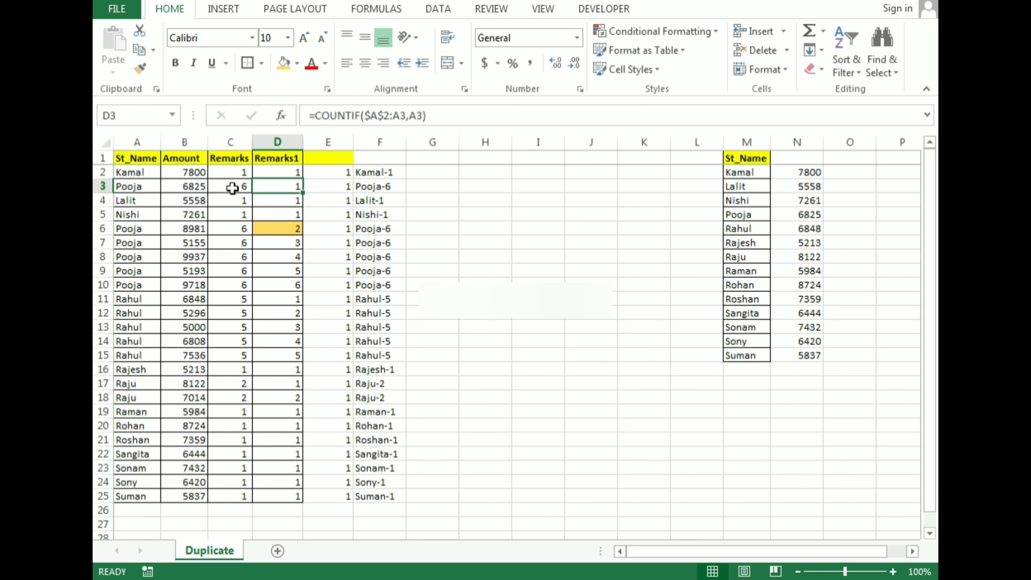
Delete column E, which holds the unlocked COUNTIF formulas.
{"action": "key", "text": "Up"}
{"action": "key", "text": "Up"}
{"action": "key", "text": "Right"}
{"action": "key", "text": "ctrl+space"}
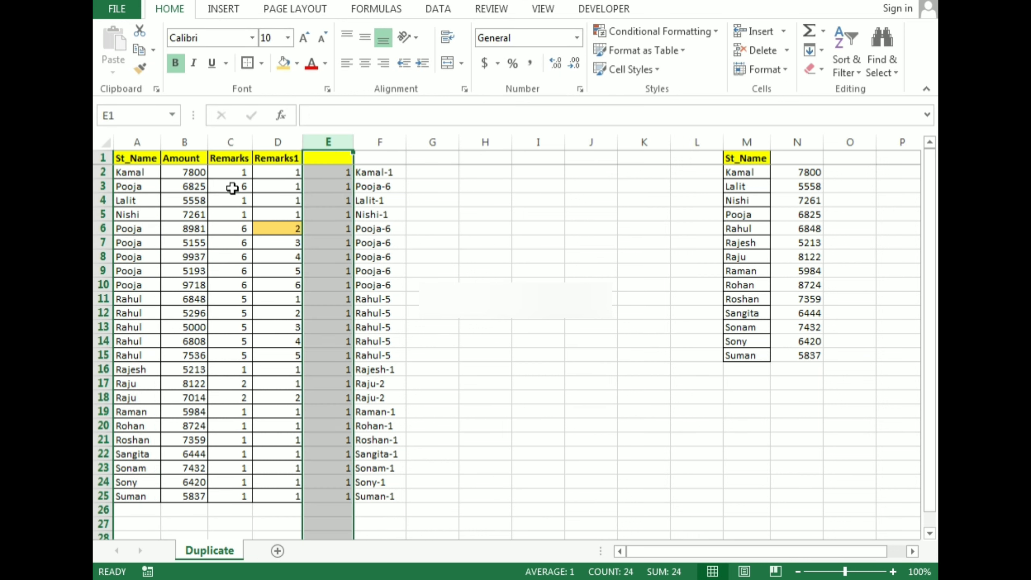
{"action": "key", "text": "ctrl+minus"}
Remove the highlight from D6 by setting it to No Fill.
{"action": "key", "text": "Left"}
{"action": "key", "text": "Down"}
{"action": "key", "text": "Down"}
{"action": "key", "text": "Down"}
{"action": "key", "text": "Down"}
{"action": "key", "text": "Down"}
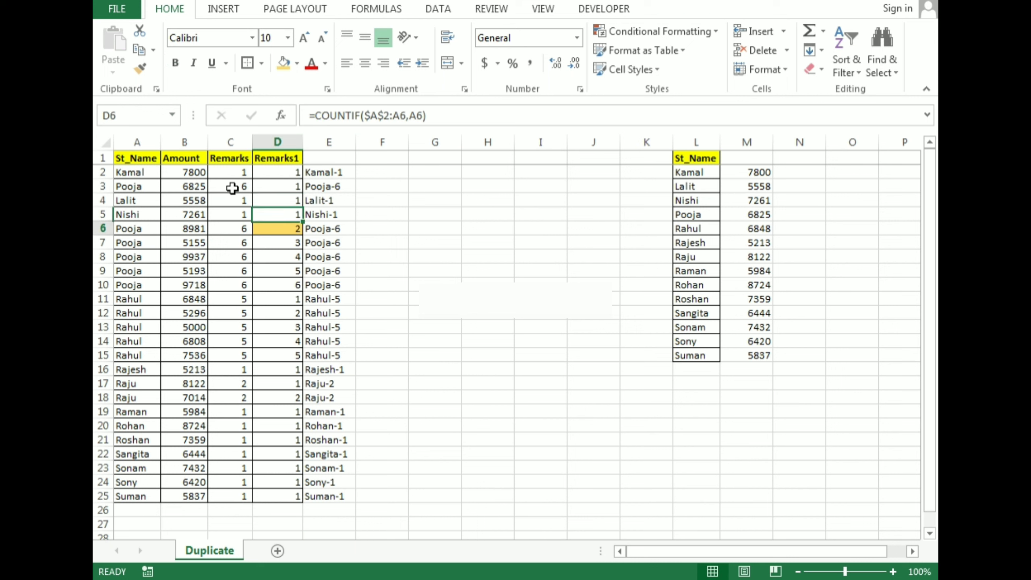
{"action": "left_click", "coordinate": [296, 67]}
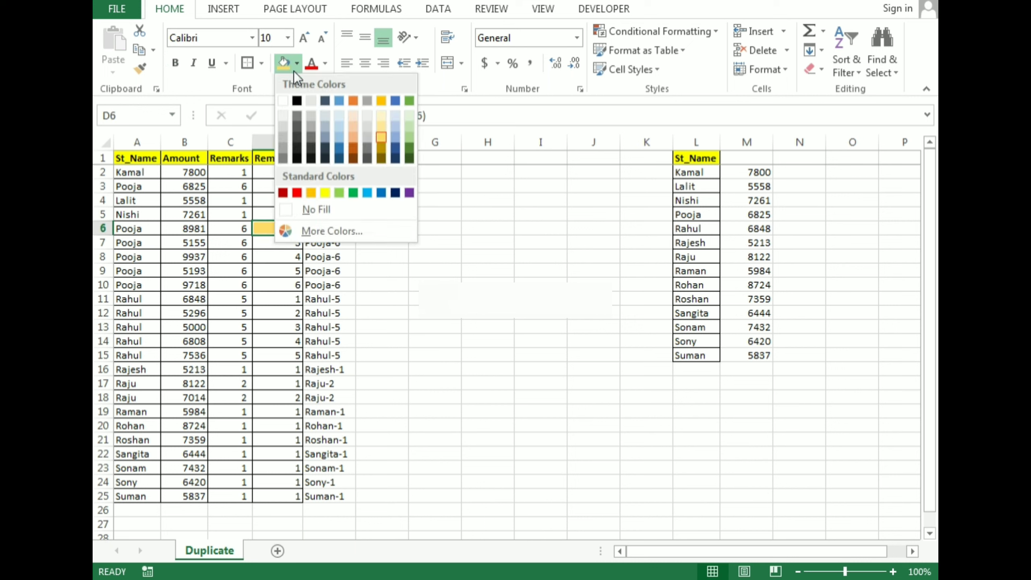
{"action": "left_click", "coordinate": [315, 209]}
Examine the CONCATENATE formula in E2 alongside the Remarks and Remarks1 count columns.
{"action": "key", "text": "ctrl+Up"}
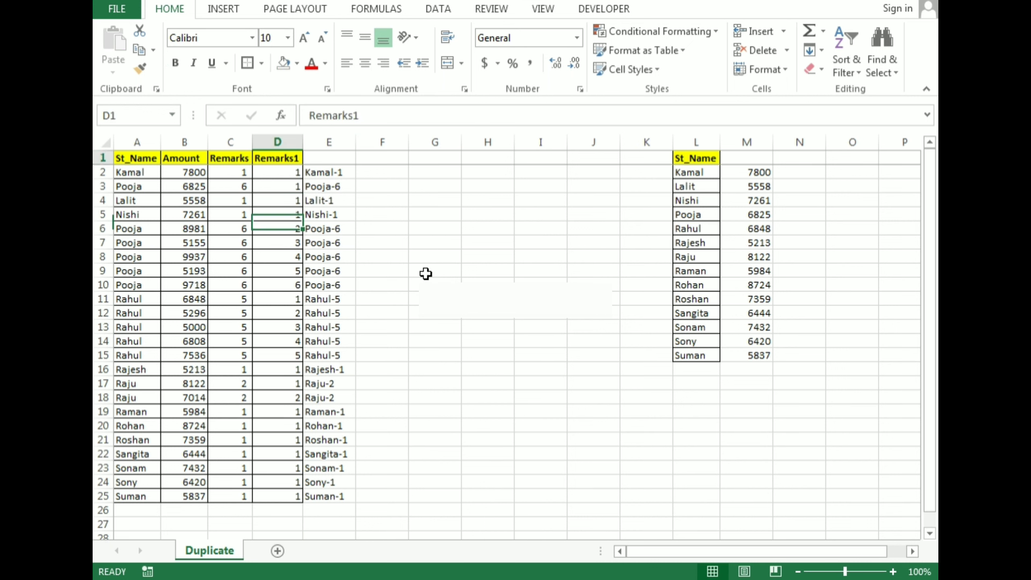
{"action": "key", "text": "Right"}
{"action": "key", "text": "Down"}
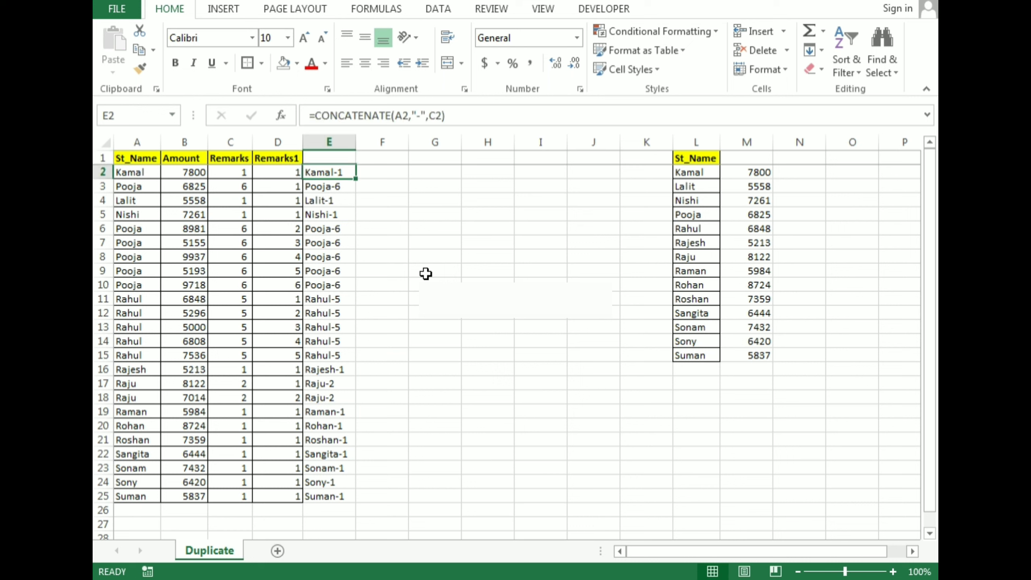
{"action": "key", "text": "F2"}
{"action": "key", "text": "Escape"}
{"action": "key", "text": "Left"}
{"action": "key", "text": "Left"}
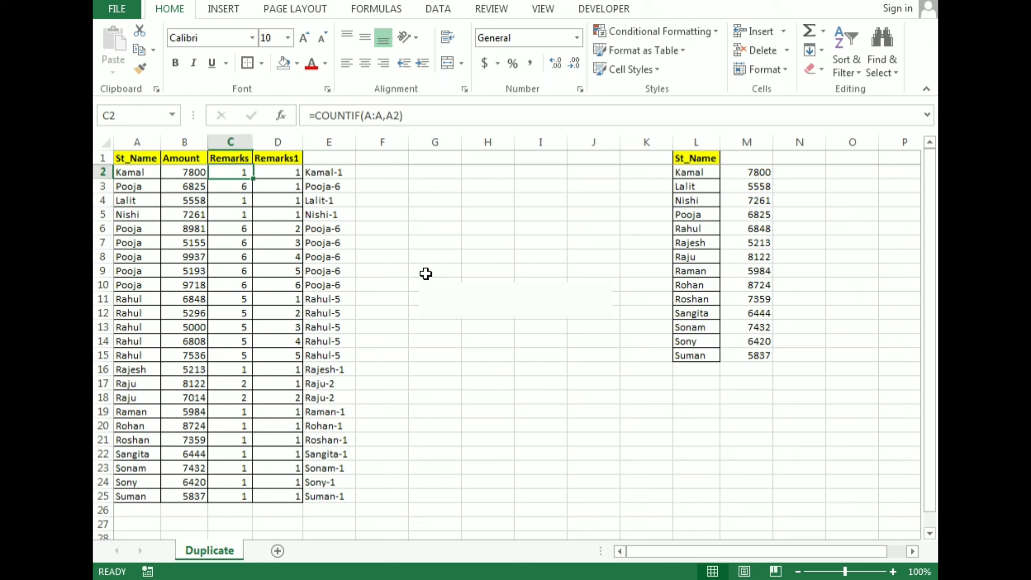
{"action": "key", "text": "ctrl+space"}
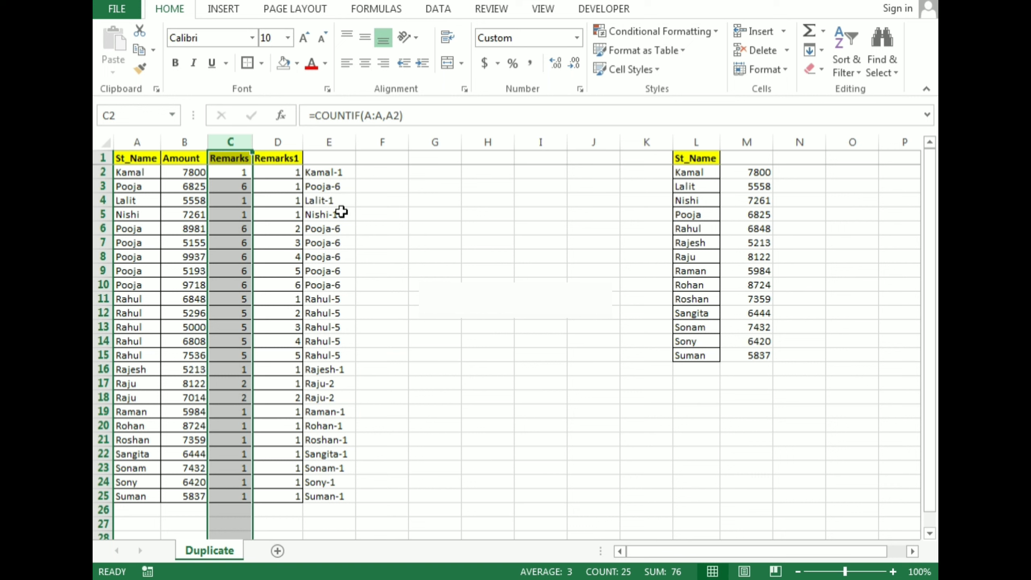
{"action": "key", "text": "Right"}
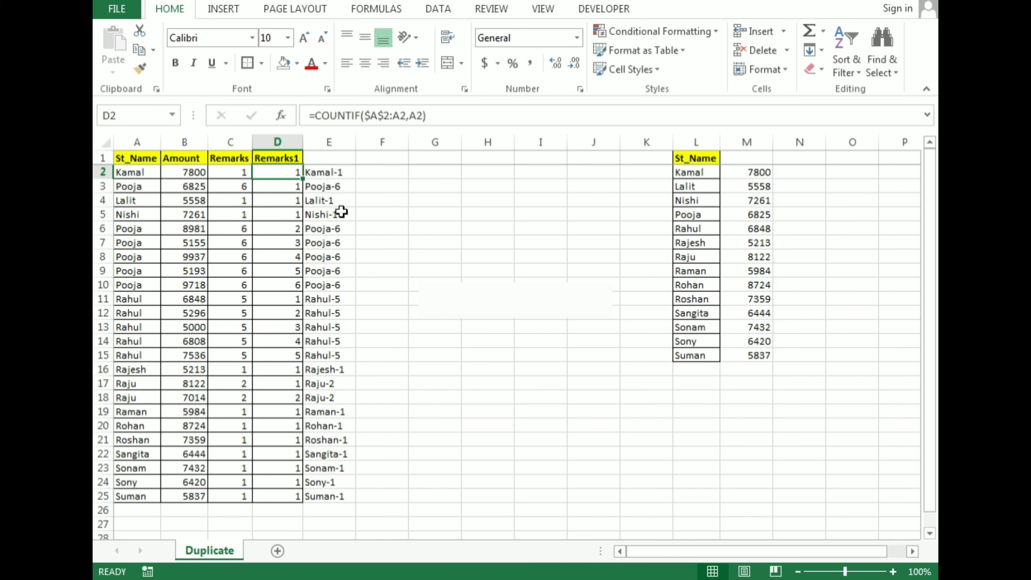
{"action": "key", "text": "ctrl+space"}
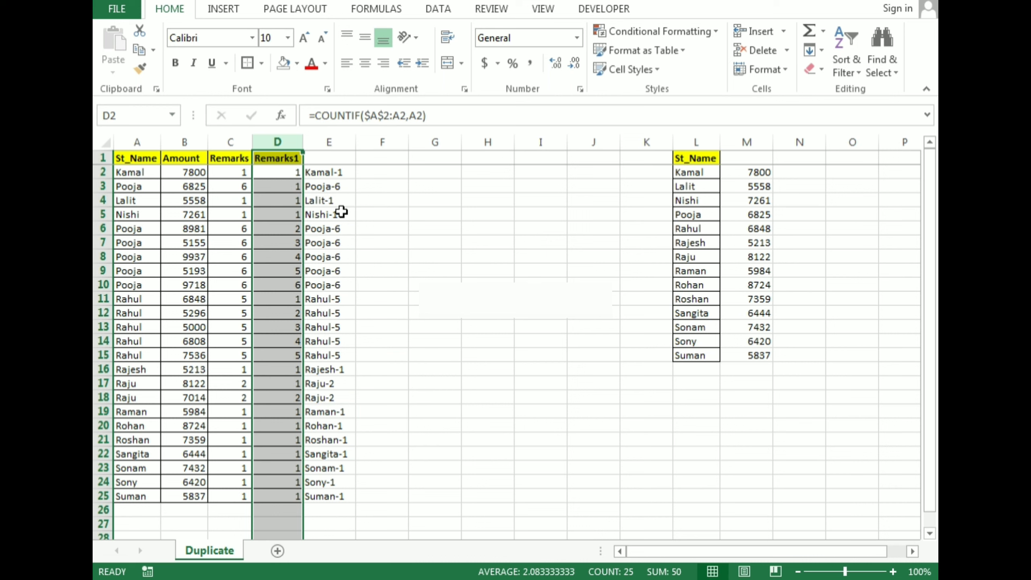
Change the E2 formula to =CONCATENATE(A2,"-",D2) and fill it down through E25.
{"action": "key", "text": "Right"}
{"action": "key", "text": "F2"}
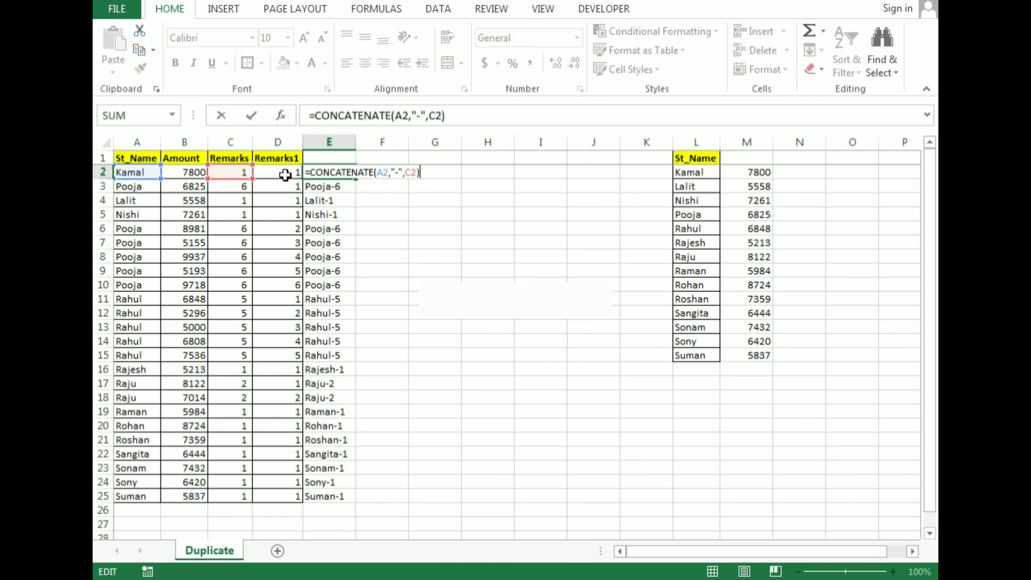
{"action": "left_click", "coordinate": [437, 118]}
{"action": "type", "text": "d"}
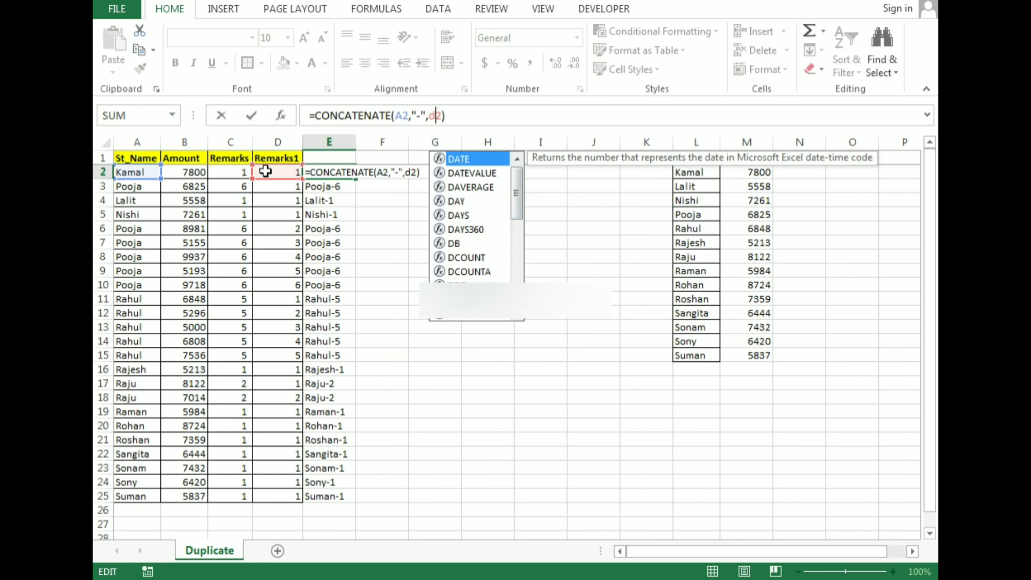
{"action": "key", "text": "Return"}
{"action": "key", "text": "Up"}
{"action": "key", "text": "ctrl+shift+Down"}
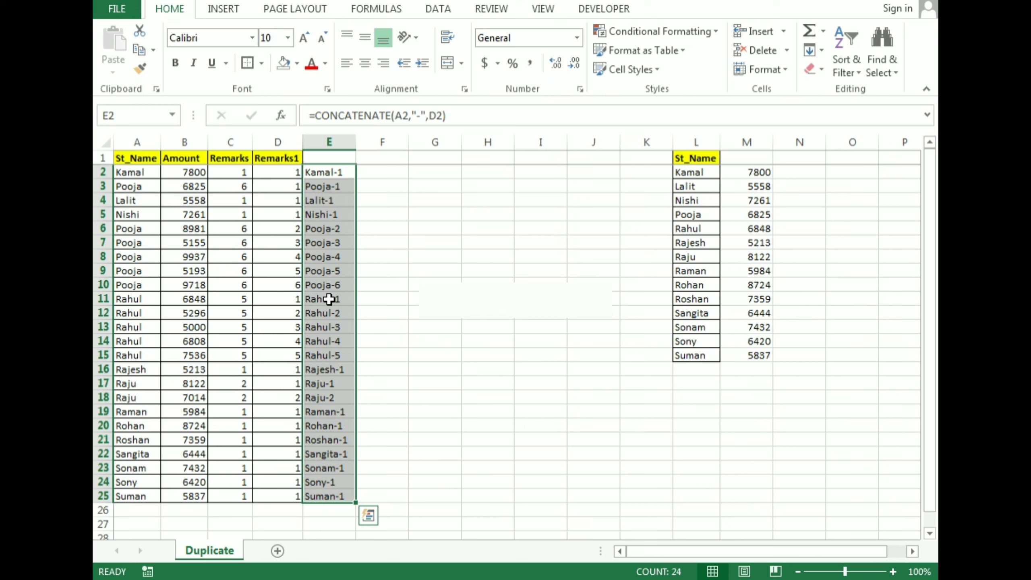
Turn on AutoFilter for the header row across the whole sheet.
{"action": "key", "text": "Up"}
{"action": "key", "text": "ctrl+a"}
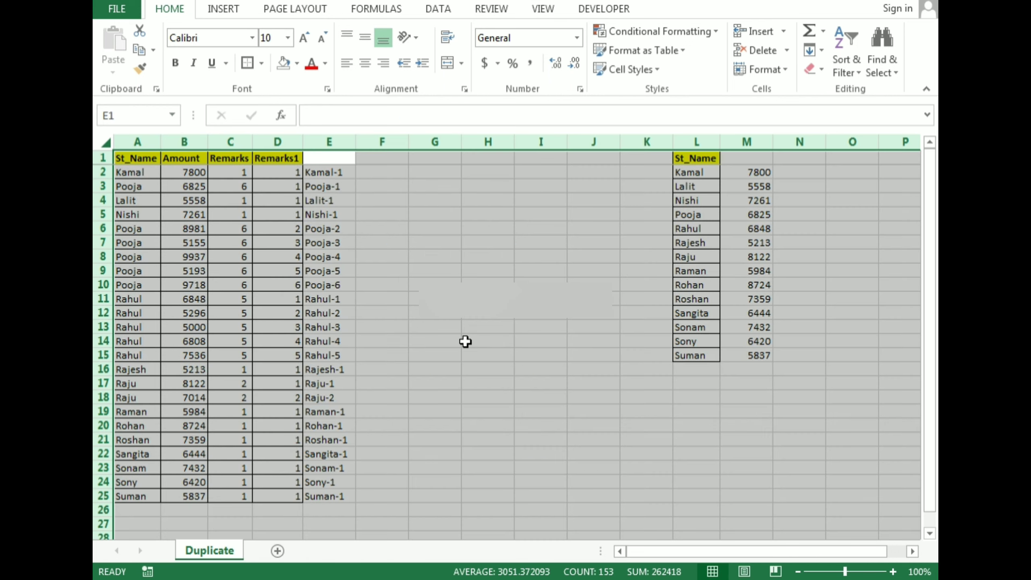
{"action": "key", "text": "alt+d"}
{"action": "key", "text": "f"}
{"action": "key", "text": "f"}
{"action": "key", "text": "Left"}
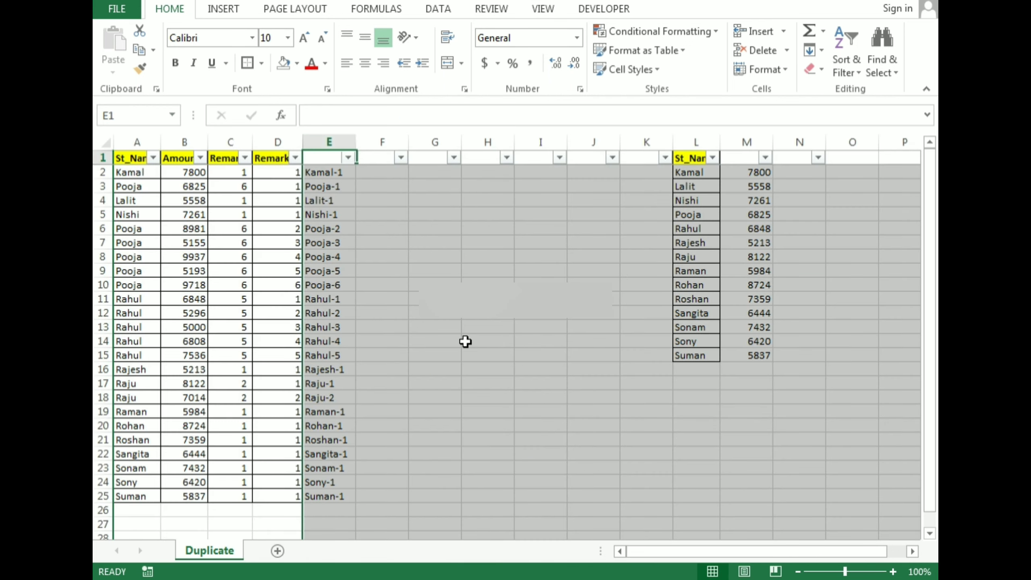
Filter the Remarks1 column to show only rows with the value 1.
{"action": "key", "text": "alt+Down"}
{"action": "key", "text": "Down"}
{"action": "key", "text": "Down"}
{"action": "key", "text": "Down"}
{"action": "key", "text": "Down"}
{"action": "key", "text": "Down"}
{"action": "key", "text": "Down"}
{"action": "key", "text": "Down"}
{"action": "key", "text": "Down"}
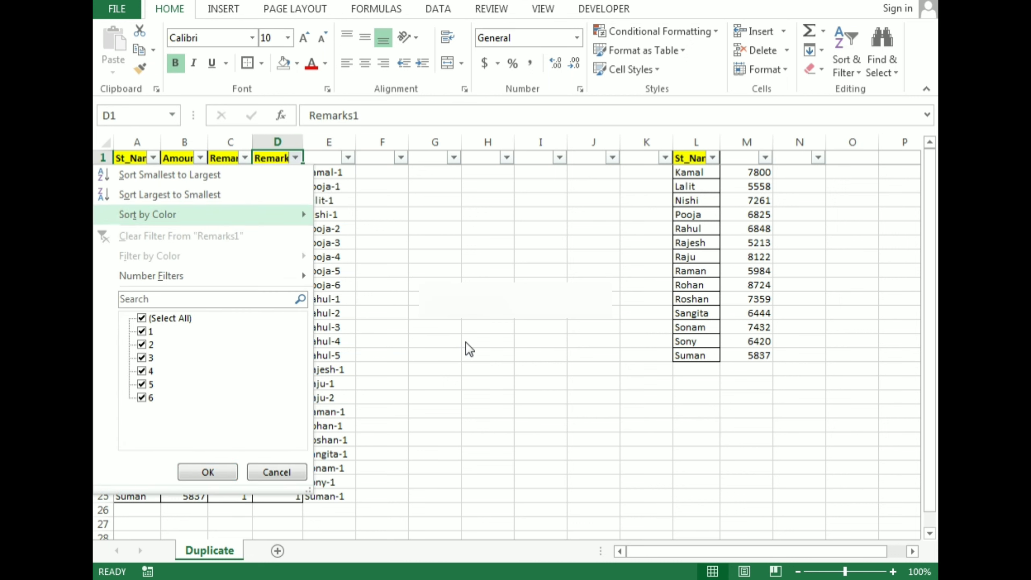
{"action": "key", "text": "space"}
{"action": "key", "text": "Down"}
{"action": "key", "text": "space"}
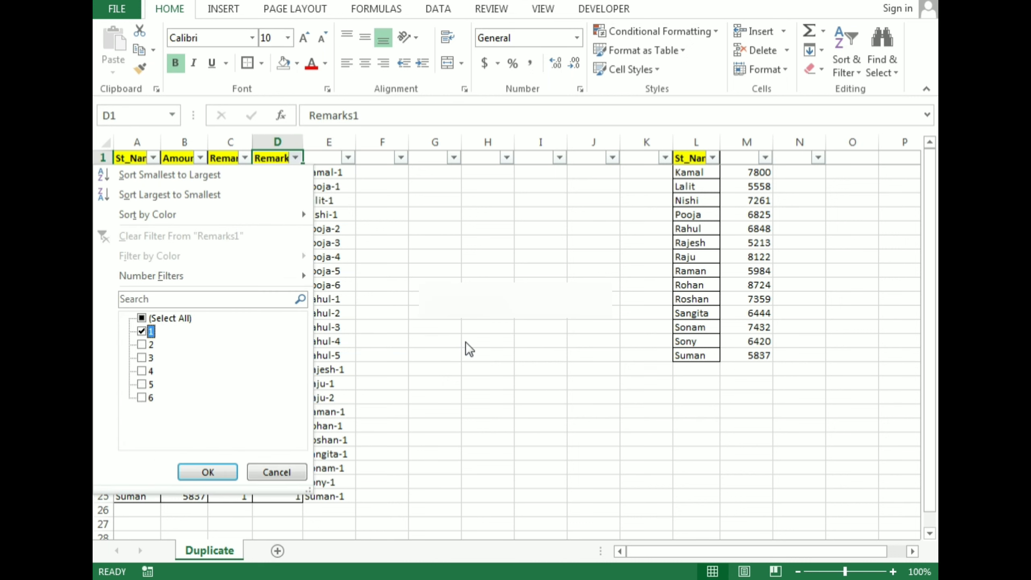
{"action": "key", "text": "Tab"}
{"action": "key", "text": "Return"}
Examine the filtered rows' Remarks1 values, student names and total counts in the Remarks column.
{"action": "key", "text": "Down"}
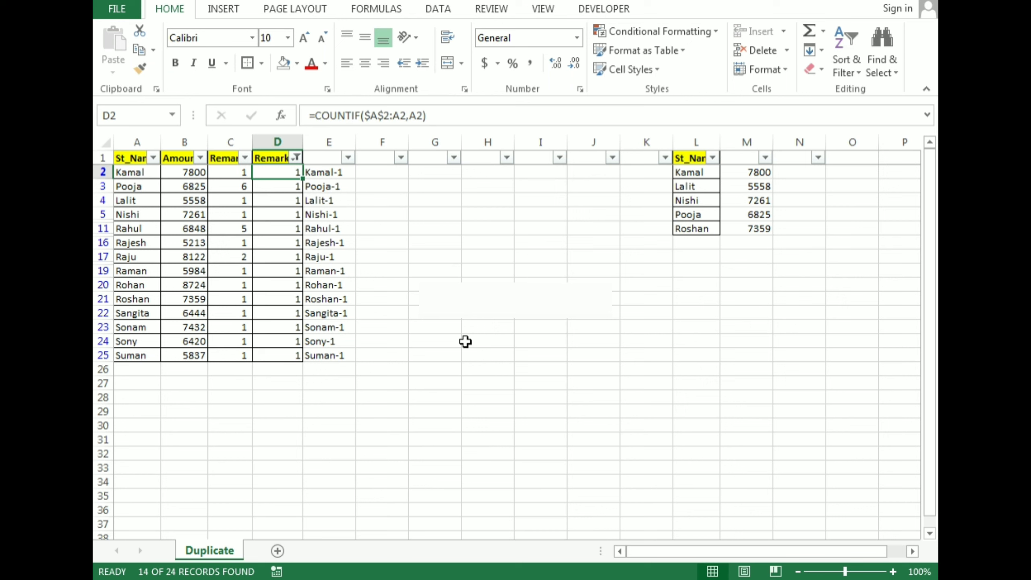
{"action": "key", "text": "ctrl+shift+Down"}
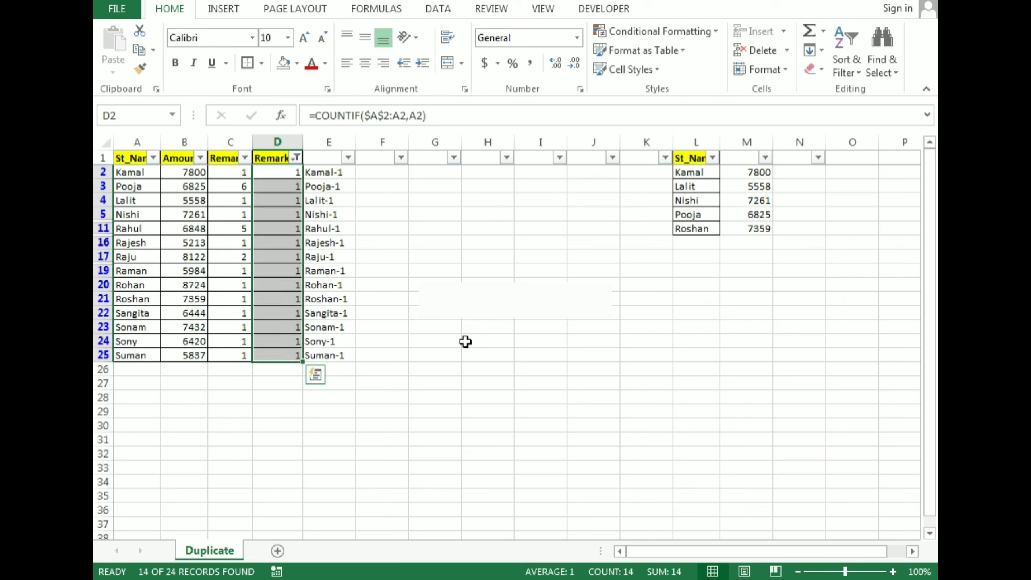
{"action": "key", "text": "Left"}
{"action": "key", "text": "Left"}
{"action": "key", "text": "Left"}
{"action": "key", "text": "Down"}
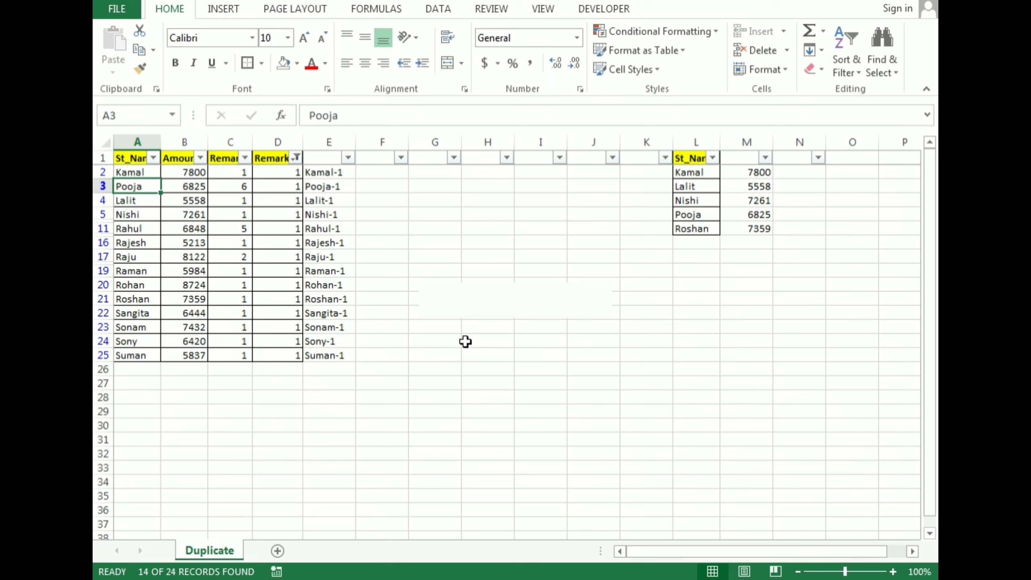
{"action": "key", "text": "Right"}
{"action": "key", "text": "Right"}
{"action": "key", "text": "Up"}
{"action": "key", "text": "Up"}
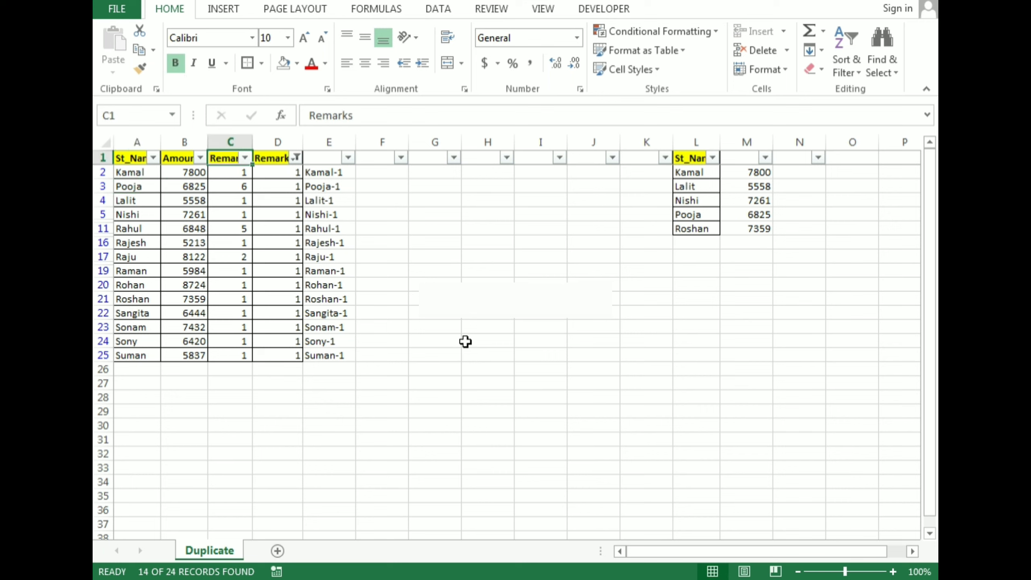
{"action": "key", "text": "Down"}
{"action": "key", "text": "Down"}
{"action": "key", "text": "Down"}
{"action": "key", "text": "Down"}
{"action": "key", "text": "Down"}
{"action": "key", "text": "Down"}
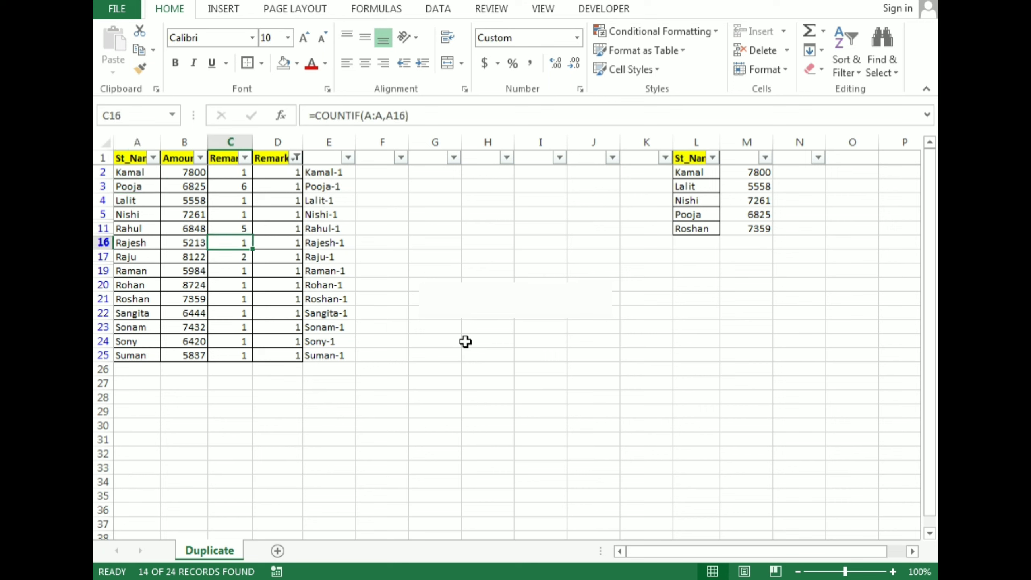
{"action": "key", "text": "Down"}
{"action": "key", "text": "Down"}
{"action": "key", "text": "Up"}
{"action": "key", "text": "Up"}
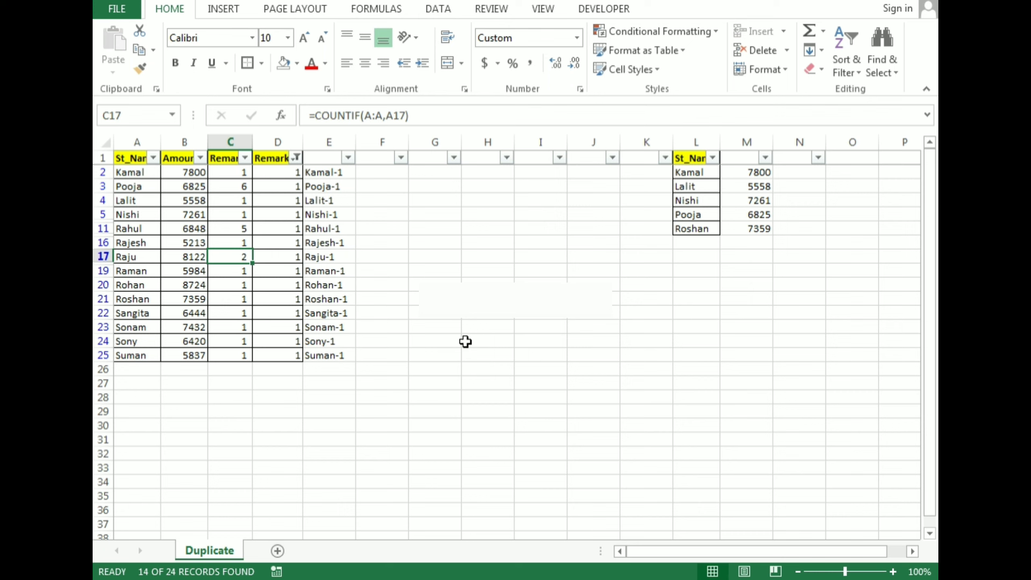
Compare the Remarks1 numbers with the concatenated labels in column E for the filtered rows.
{"action": "key", "text": "Right"}
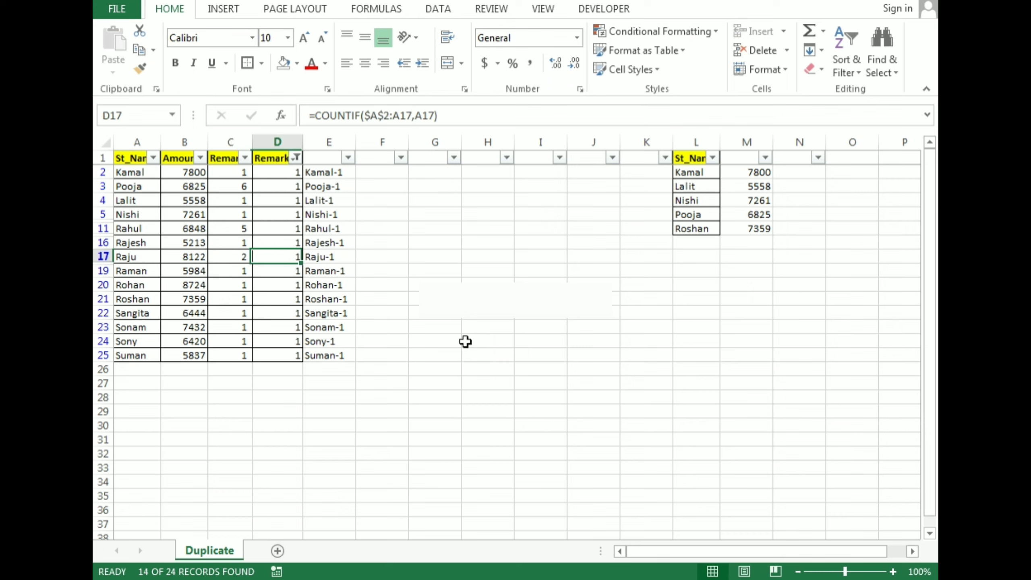
{"action": "key", "text": "Right"}
{"action": "key", "text": "Up"}
{"action": "key", "text": "Up"}
{"action": "key", "text": "Up"}
{"action": "key", "text": "Up"}
{"action": "key", "text": "Up"}
{"action": "key", "text": "Up"}
{"action": "key", "text": "Left"}
{"action": "key", "text": "Up"}
{"action": "key", "text": "Right"}
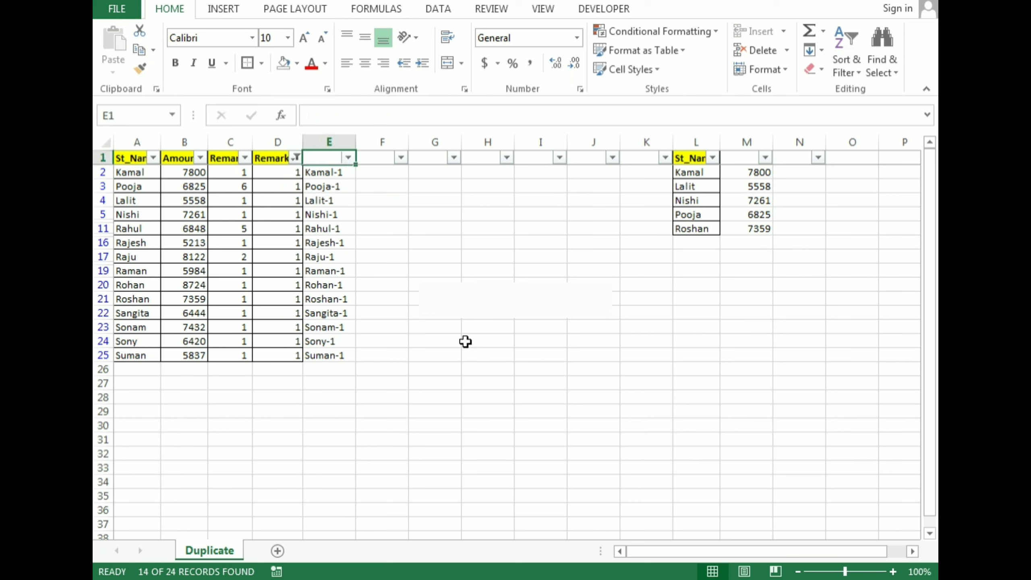
{"action": "key", "text": "Down"}
{"action": "key", "text": "Up"}
{"action": "key", "text": "Down"}
{"action": "key", "text": "Left"}
{"action": "key", "text": "Down"}
{"action": "key", "text": "Down"}
{"action": "key", "text": "Down"}
{"action": "key", "text": "Down"}
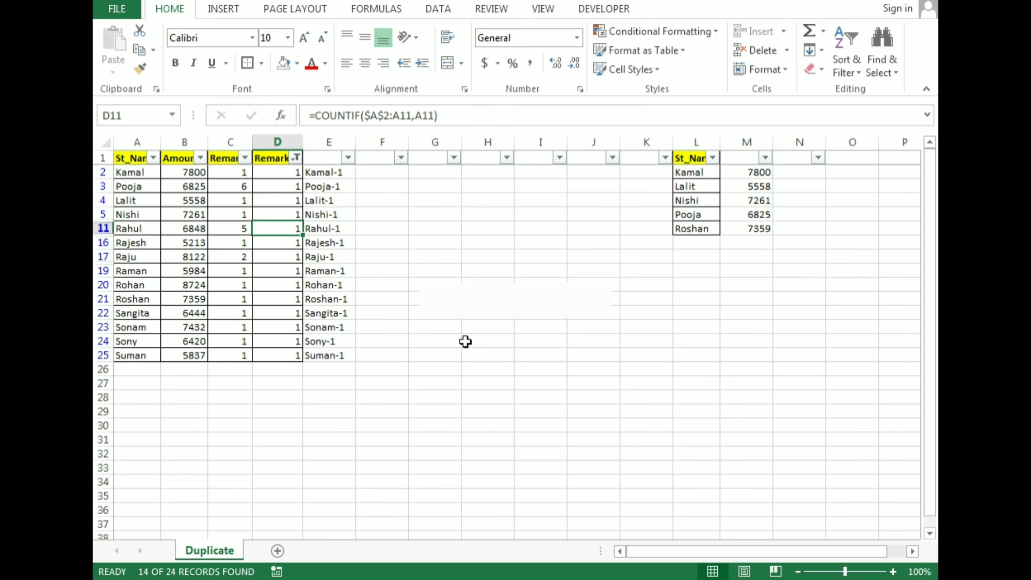
Remove the AutoFilter from the sheet so that all rows are listed.
{"action": "key", "text": "Up"}
{"action": "key", "text": "Up"}
{"action": "key", "text": "Up"}
{"action": "key", "text": "Up"}
{"action": "key", "text": "Up"}
{"action": "key", "text": "alt+d"}
{"action": "key", "text": "f"}
{"action": "key", "text": "f"}
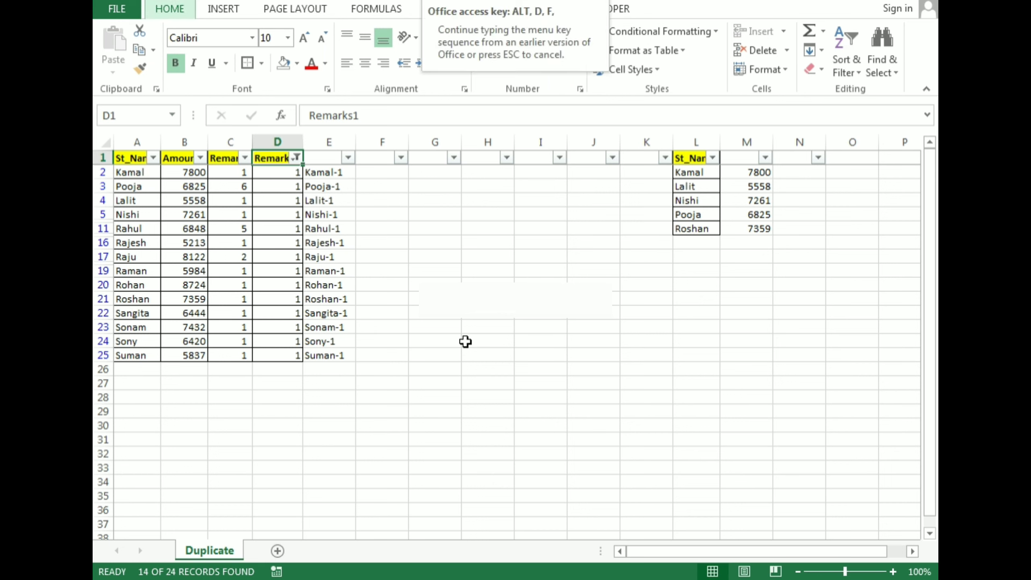
Append the number 5 directly to the student name in cell L5 of the lookup list.
{"action": "key", "text": "Down"}
{"action": "key", "text": "Down"}
{"action": "key", "text": "Down"}
{"action": "key", "text": "Down"}
{"action": "key", "text": "Down"}
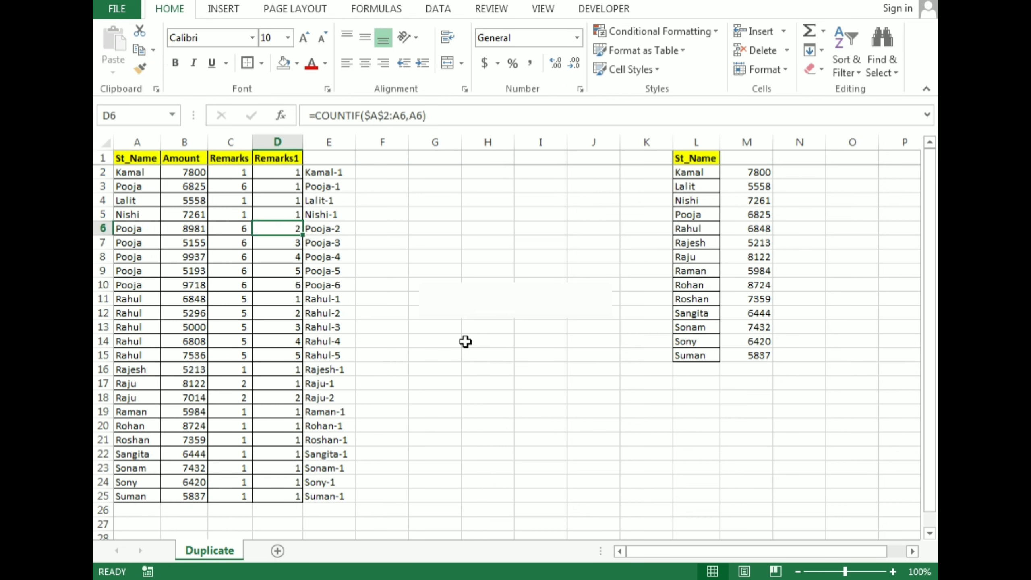
{"action": "key", "text": "Right"}
{"action": "key", "text": "Down"}
{"action": "key", "text": "ctrl+Right"}
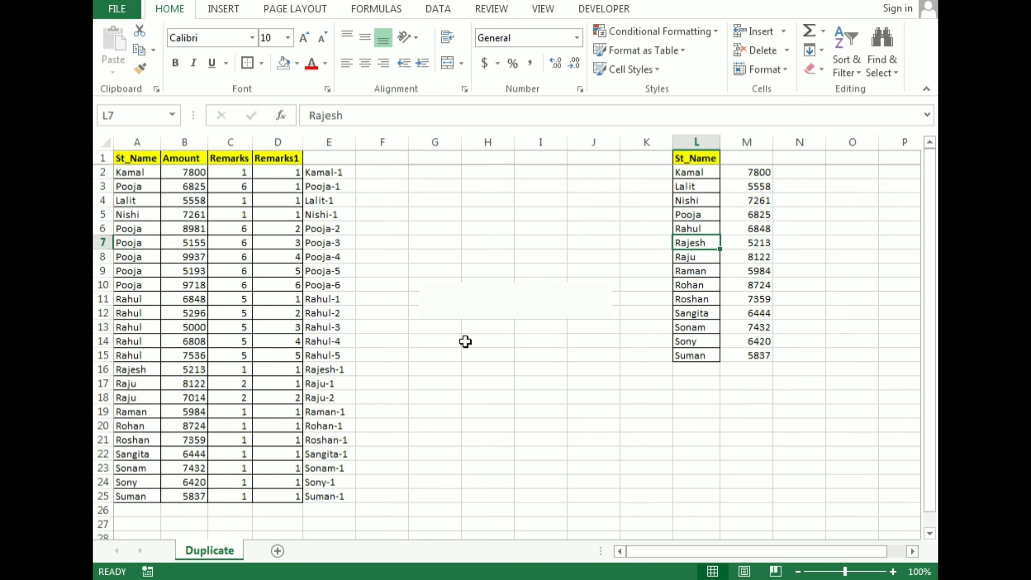
{"action": "key", "text": "Up"}
{"action": "key", "text": "Up"}
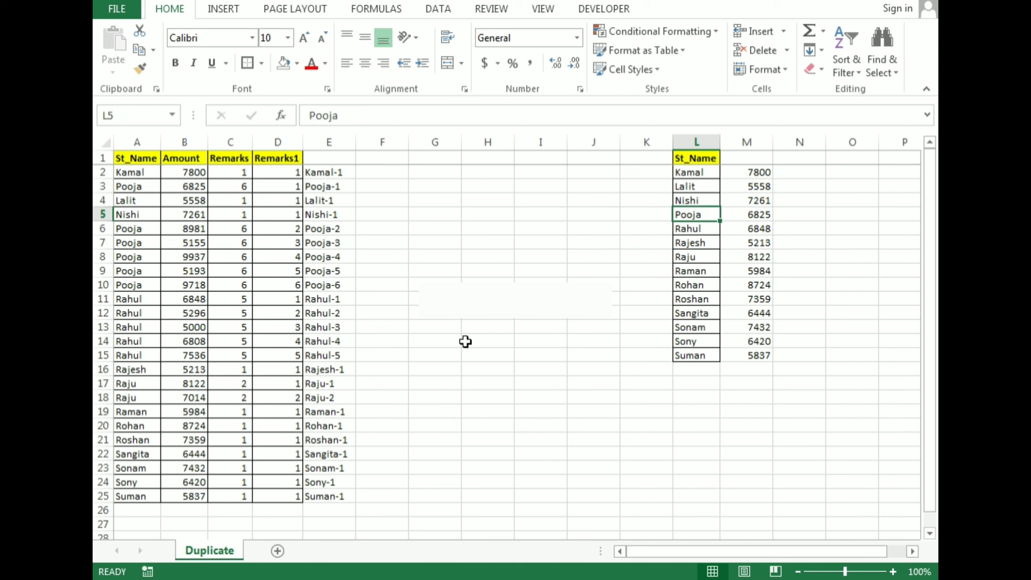
{"action": "key", "text": "F2"}
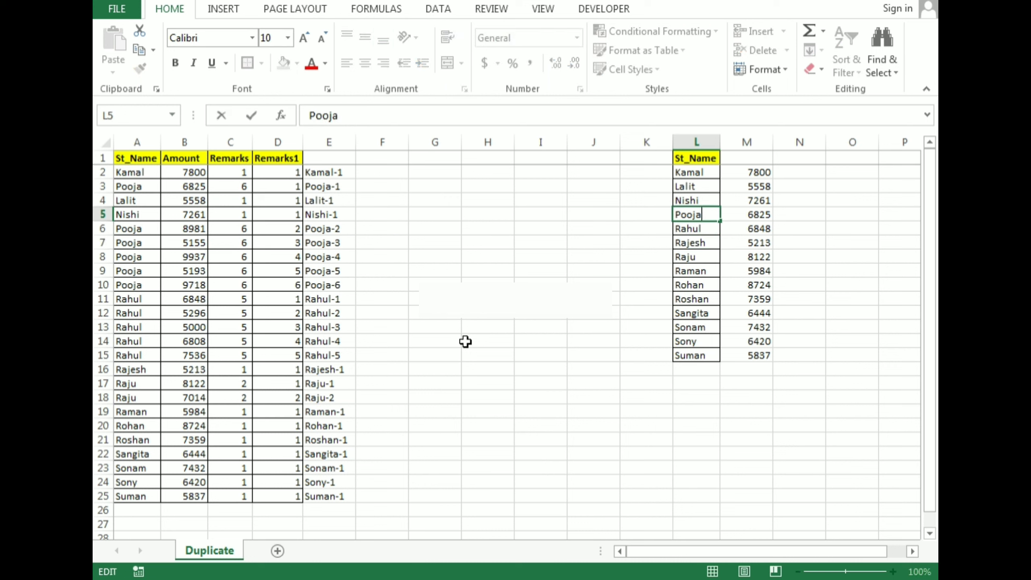
{"action": "key", "text": "Return"}
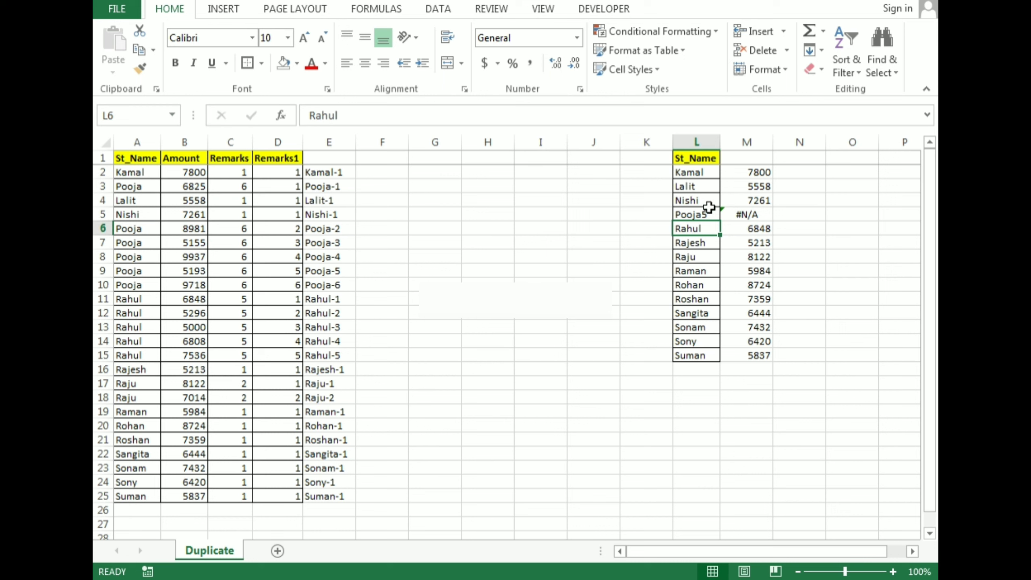
Inspect the ranges used by the VLOOKUP formula in M5.
{"action": "key", "text": "Up"}
{"action": "key", "text": "Right"}
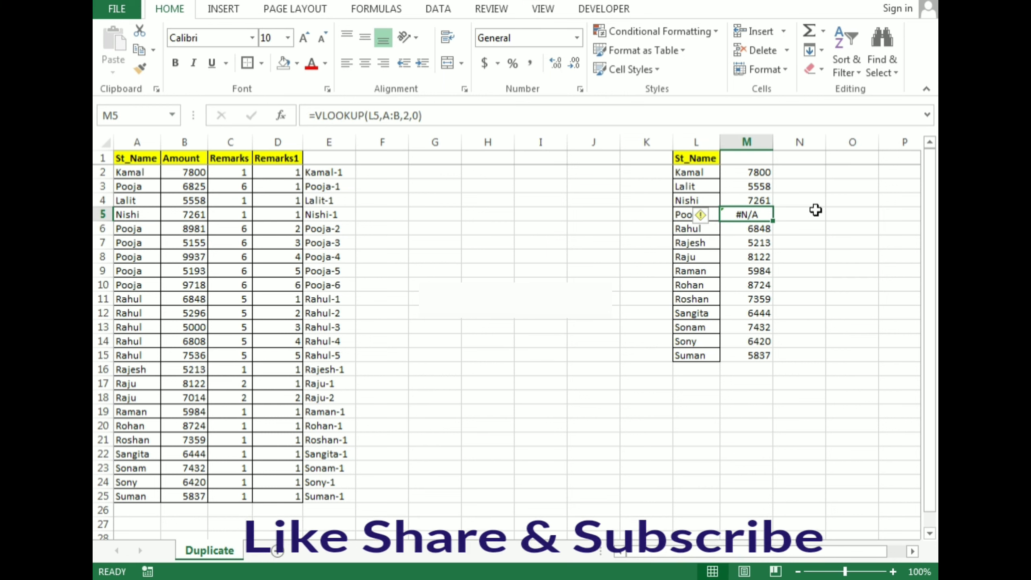
{"action": "key", "text": "F2"}
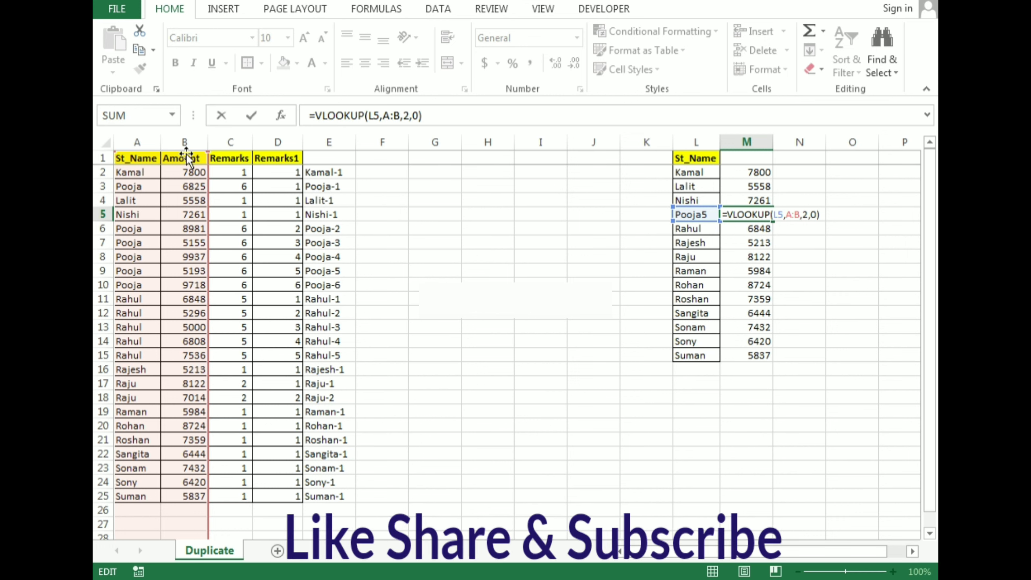
{"action": "key", "text": "ctrl+Return"}
Copy the concatenated labels in E2:E25 and paste them as values over the St_Name entries starting at A2.
{"action": "key", "text": "ctrl+Right"}
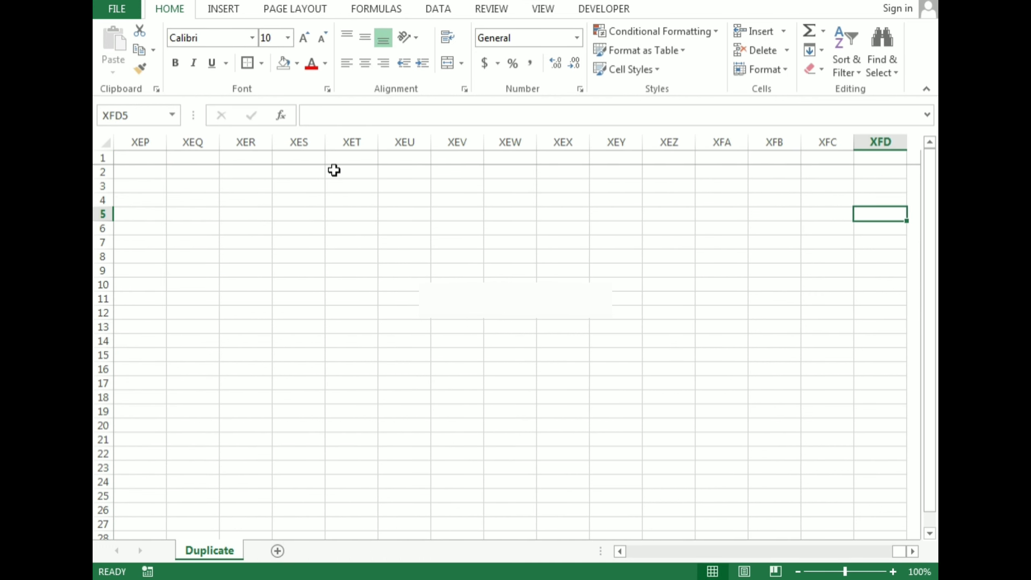
{"action": "key", "text": "ctrl+Left"}
{"action": "key", "text": "ctrl+Left"}
{"action": "key", "text": "Home"}
{"action": "key", "text": "Right"}
{"action": "key", "text": "Right"}
{"action": "key", "text": "Right"}
{"action": "key", "text": "Right"}
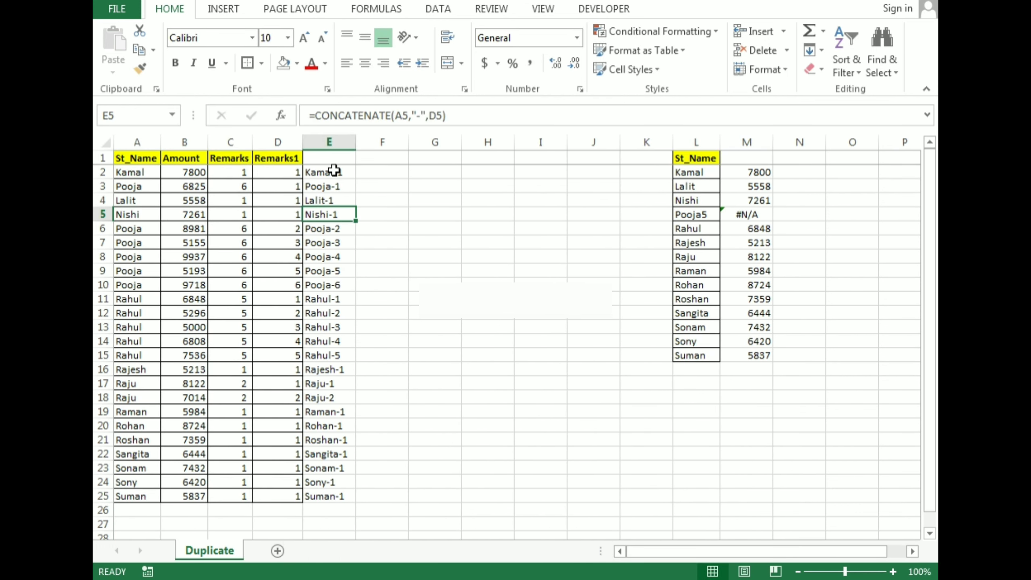
{"action": "key", "text": "Up"}
{"action": "key", "text": "Up"}
{"action": "key", "text": "Up"}
{"action": "key", "text": "ctrl+shift+Down"}
{"action": "key", "text": "ctrl+c"}
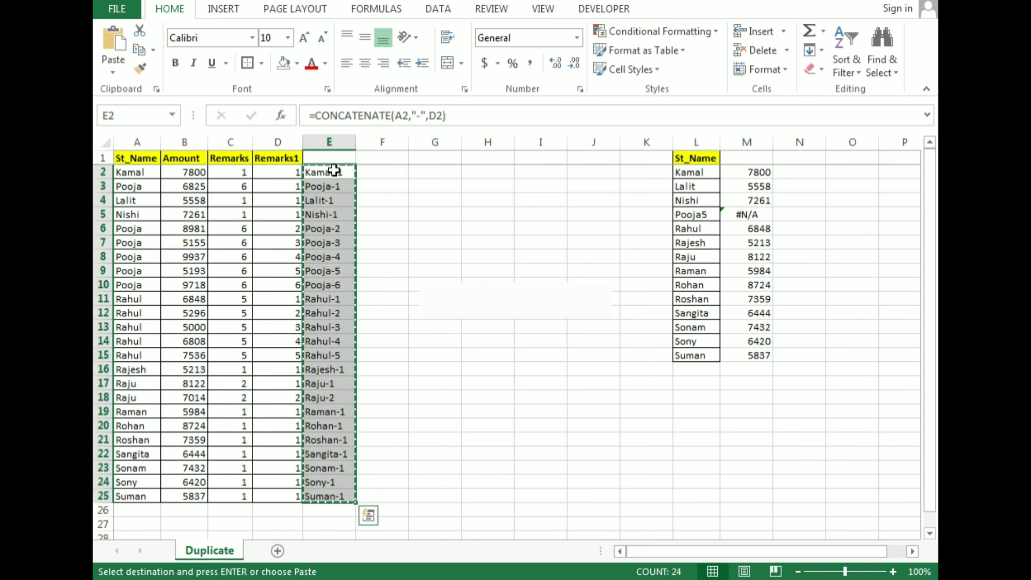
{"action": "key", "text": "Home"}
{"action": "key", "text": "shift+F10"}
{"action": "key", "text": "s"}
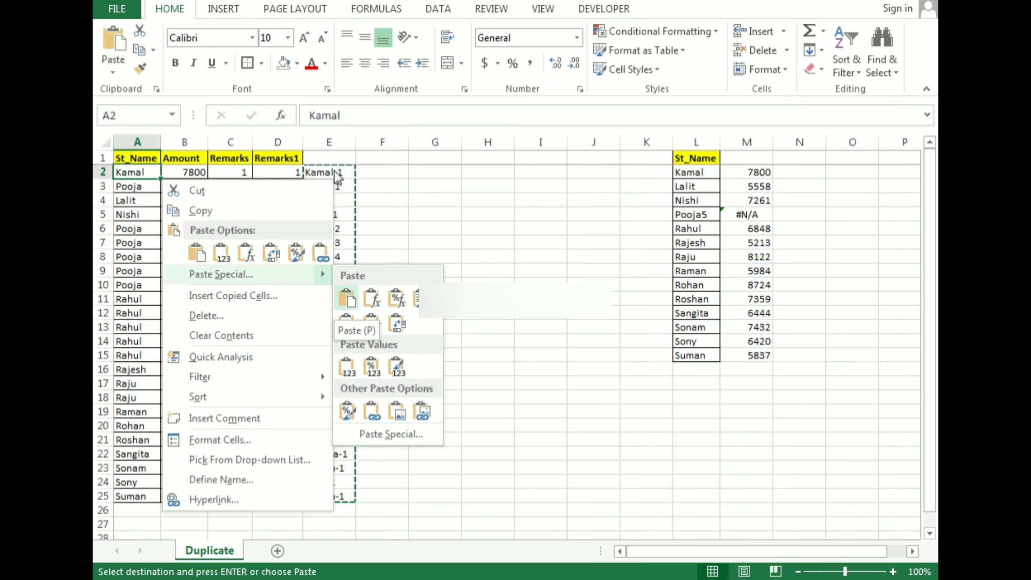
{"action": "key", "text": "v"}
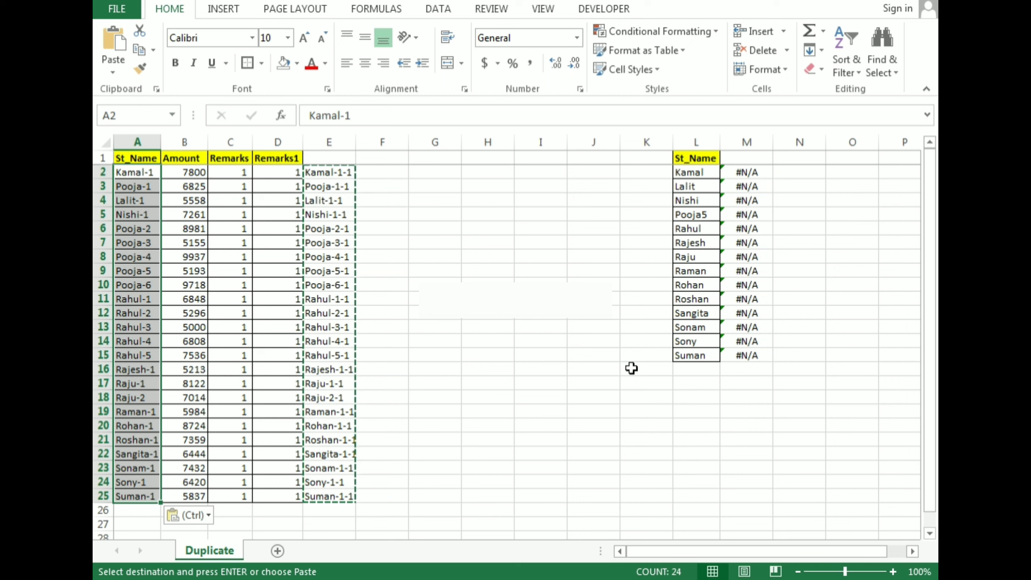
Insert a hyphen before the trailing 5 in the lookup name in L5.
{"action": "key", "text": "Right"}
{"action": "key", "text": "Right"}
{"action": "key", "text": "Right"}
{"action": "key", "text": "Right"}
{"action": "key", "text": "Right"}
{"action": "key", "text": "Right"}
{"action": "key", "text": "Right"}
{"action": "key", "text": "Right"}
{"action": "key", "text": "Right"}
{"action": "key", "text": "Right"}
{"action": "key", "text": "Right"}
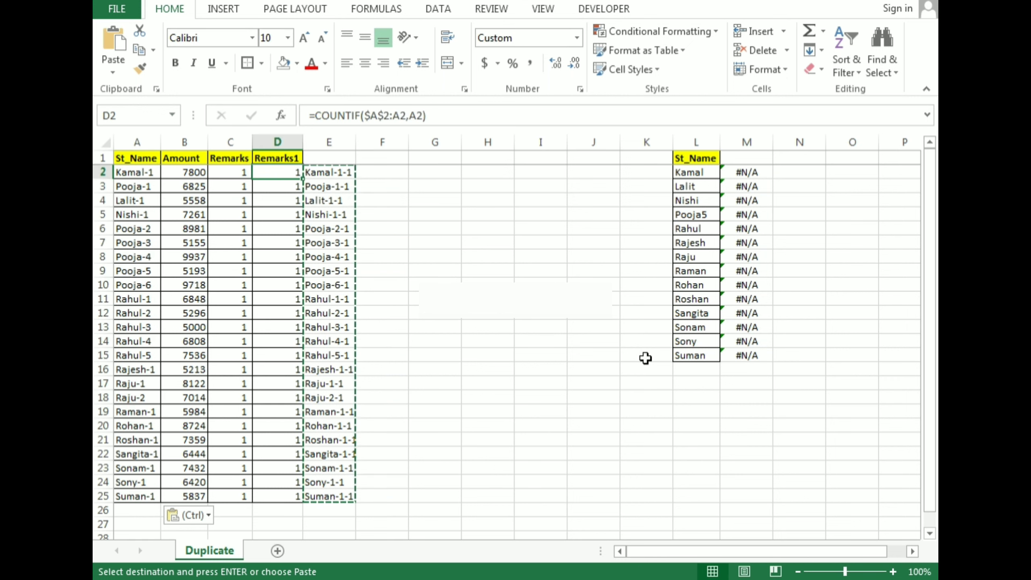
{"action": "key", "text": "Down"}
{"action": "key", "text": "Down"}
{"action": "key", "text": "Down"}
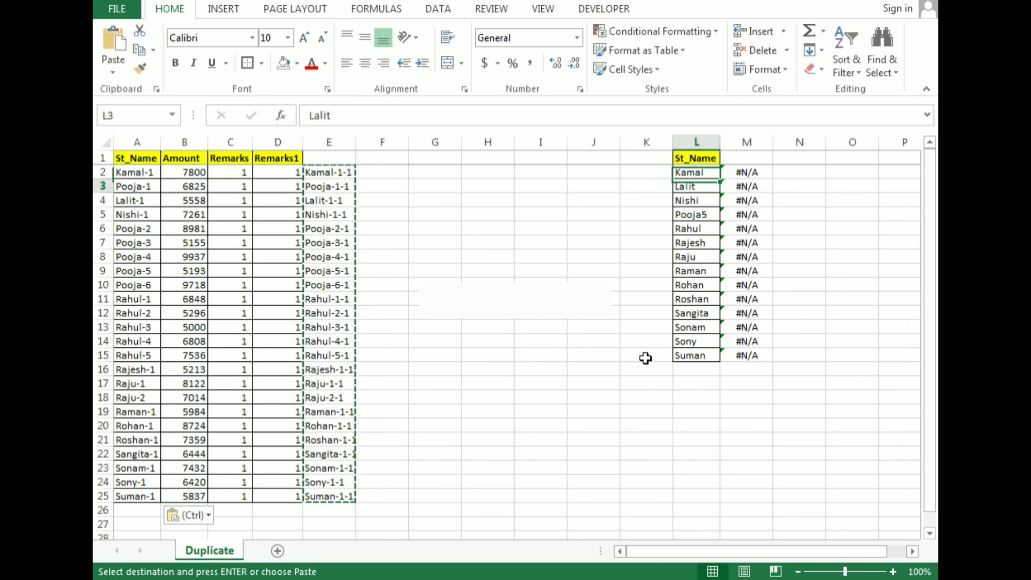
{"action": "key", "text": "F2"}
{"action": "key", "text": "Left"}
{"action": "type", "text": "-"}
{"action": "key", "text": "Return"}
Copy the St_Name column A1:A25 and paste it as values over the lookup list starting at L1.
{"action": "key", "text": "Up"}
{"action": "key", "text": "Up"}
{"action": "key", "text": "Up"}
{"action": "key", "text": "Up"}
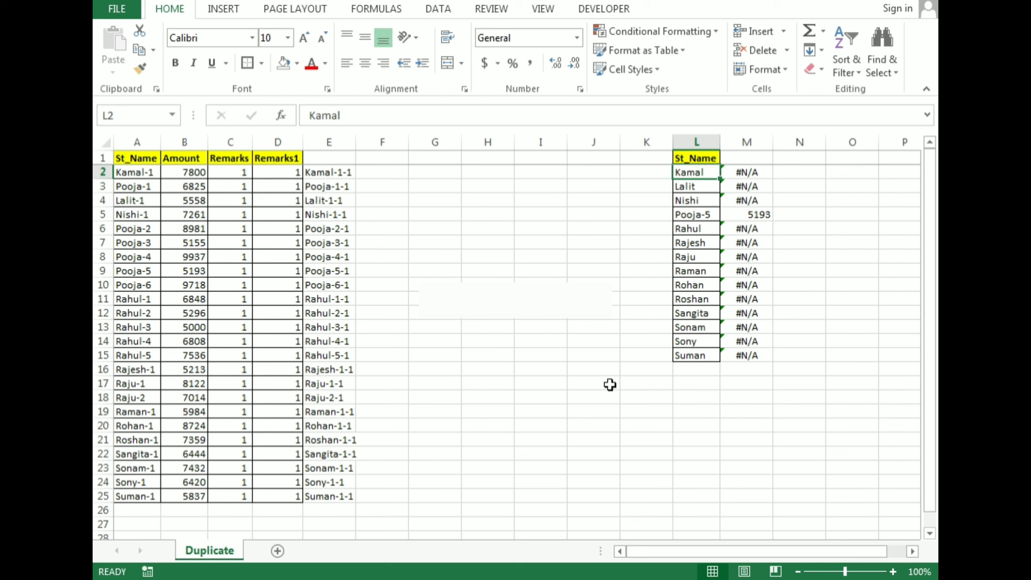
{"action": "key", "text": "ctrl+shift+Down"}
{"action": "key", "text": "Up"}
{"action": "key", "text": "Down"}
{"action": "key", "text": "ctrl+Left"}
{"action": "key", "text": "ctrl+Left"}
{"action": "key", "text": "Up"}
{"action": "key", "text": "ctrl+shift+Down"}
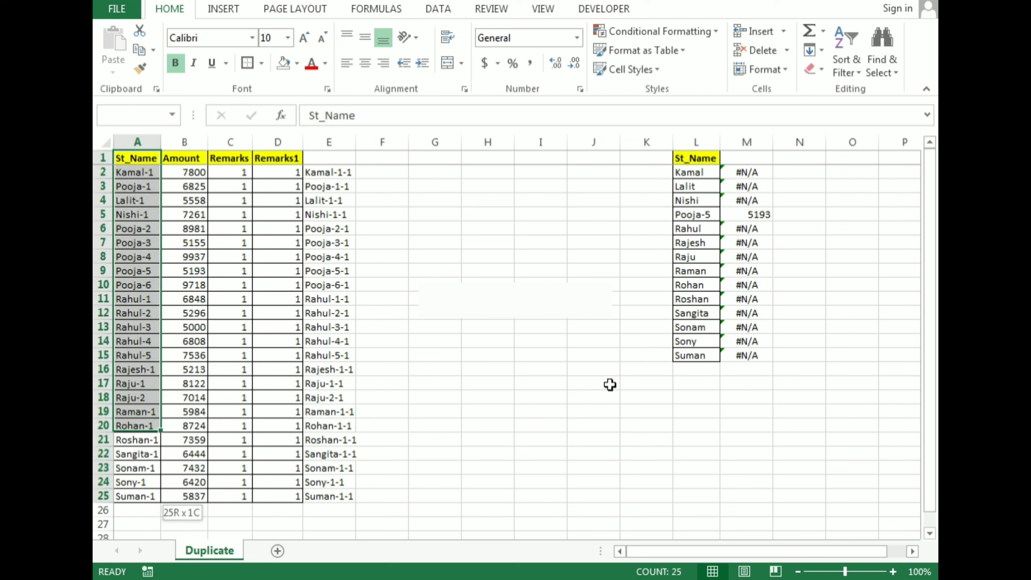
{"action": "key", "text": "ctrl+c"}
{"action": "key", "text": "ctrl+Right"}
{"action": "key", "text": "Right"}
{"action": "key", "text": "Right"}
{"action": "key", "text": "Right"}
{"action": "key", "text": "Right"}
{"action": "key", "text": "Right"}
{"action": "key", "text": "Right"}
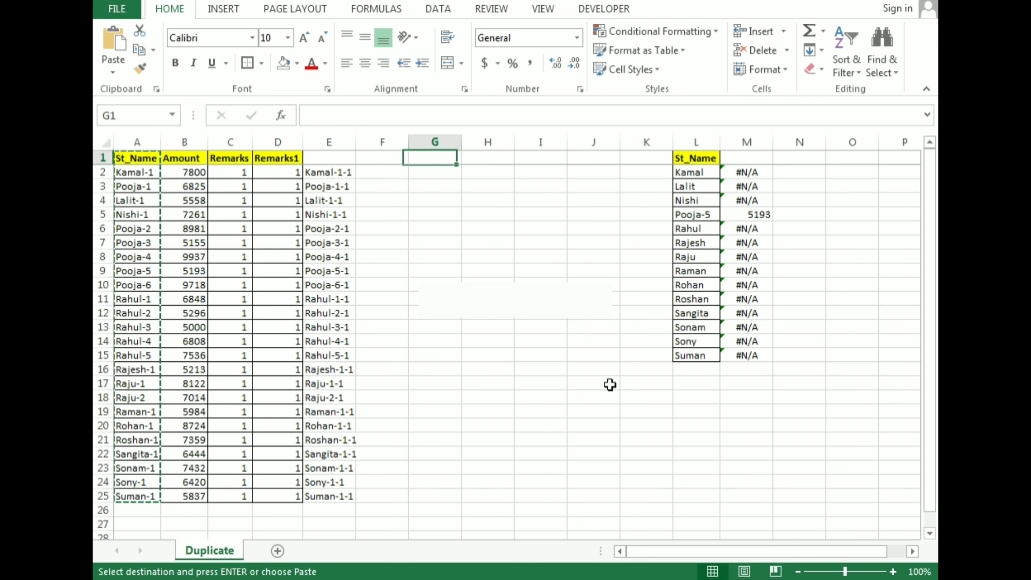
{"action": "key", "text": "Right"}
{"action": "key", "text": "Right"}
{"action": "key", "text": "Menu"}
{"action": "key", "text": "s"}
{"action": "key", "text": "v"}
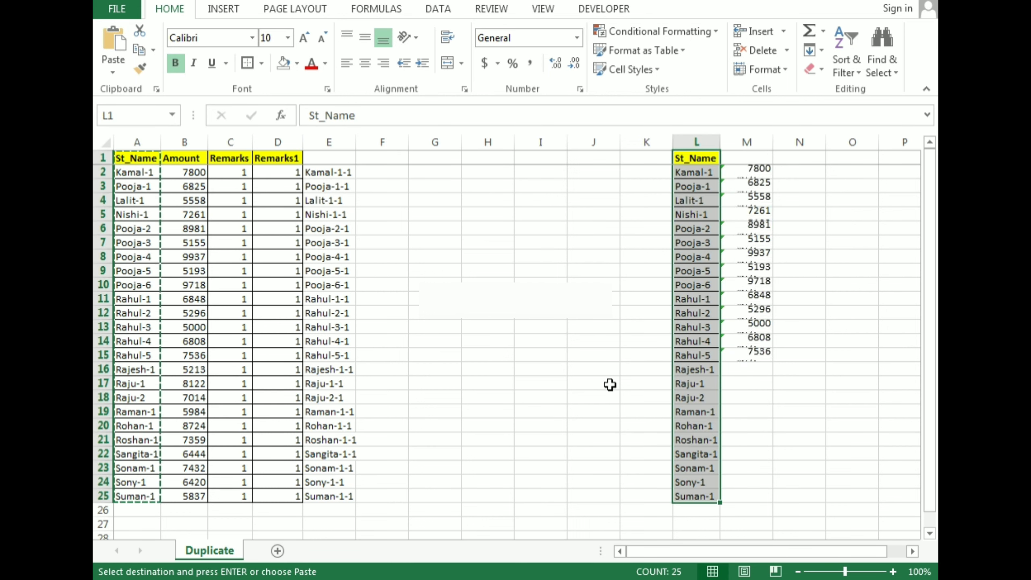
Fill the VLOOKUP formula from M2 down through M25 so every name in the lookup list is covered.
{"action": "key", "text": "ctrl+Right"}
{"action": "key", "text": "ctrl+Left"}
{"action": "key", "text": "ctrl+Left"}
{"action": "key", "text": "ctrl+Left"}
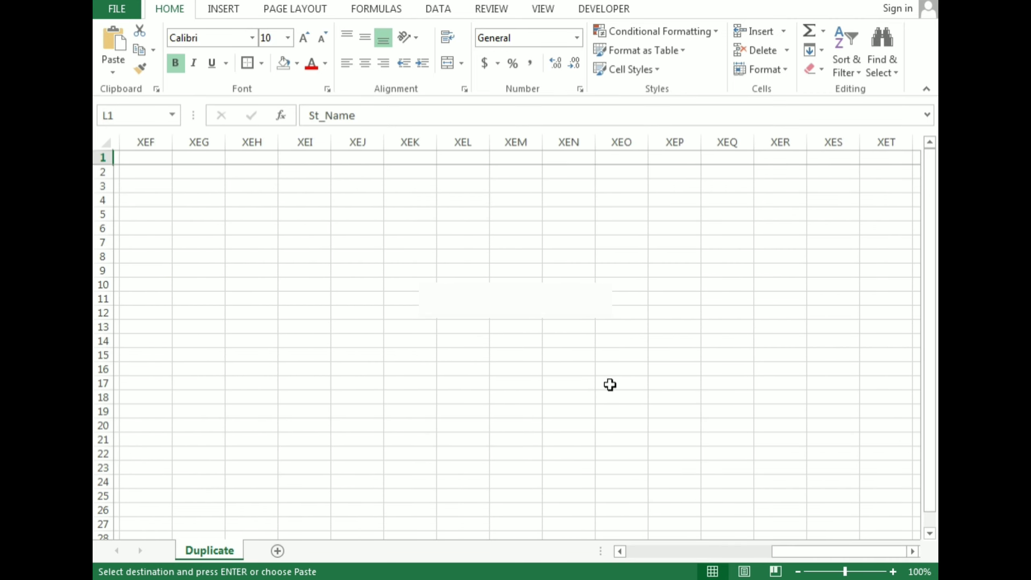
{"action": "key", "text": "ctrl+Right"}
{"action": "key", "text": "Right"}
{"action": "key", "text": "Right"}
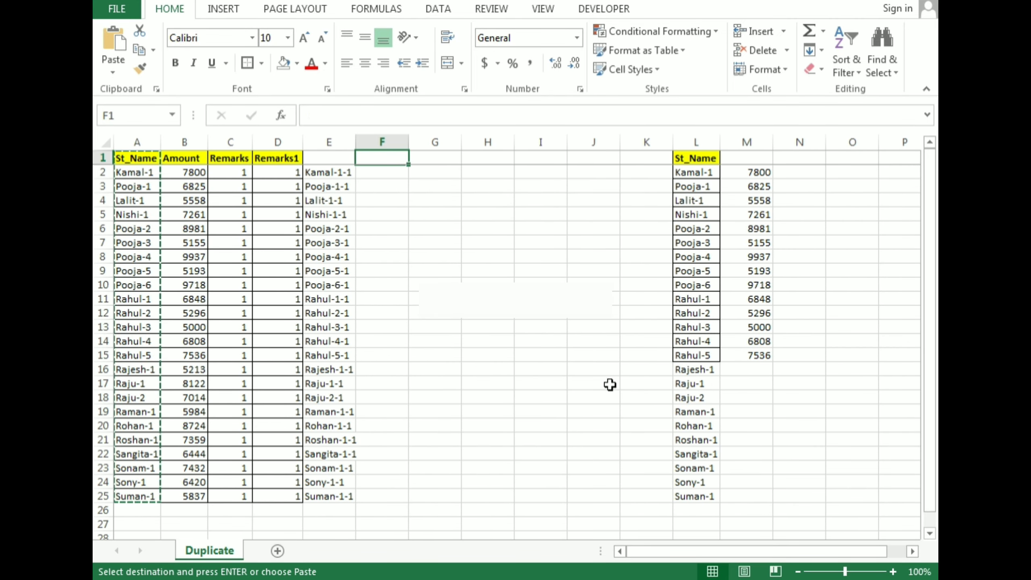
{"action": "key", "text": "Right"}
{"action": "key", "text": "Right"}
{"action": "key", "text": "Right"}
{"action": "key", "text": "Right"}
{"action": "key", "text": "Right"}
{"action": "key", "text": "Right"}
{"action": "key", "text": "Right"}
{"action": "key", "text": "Down"}
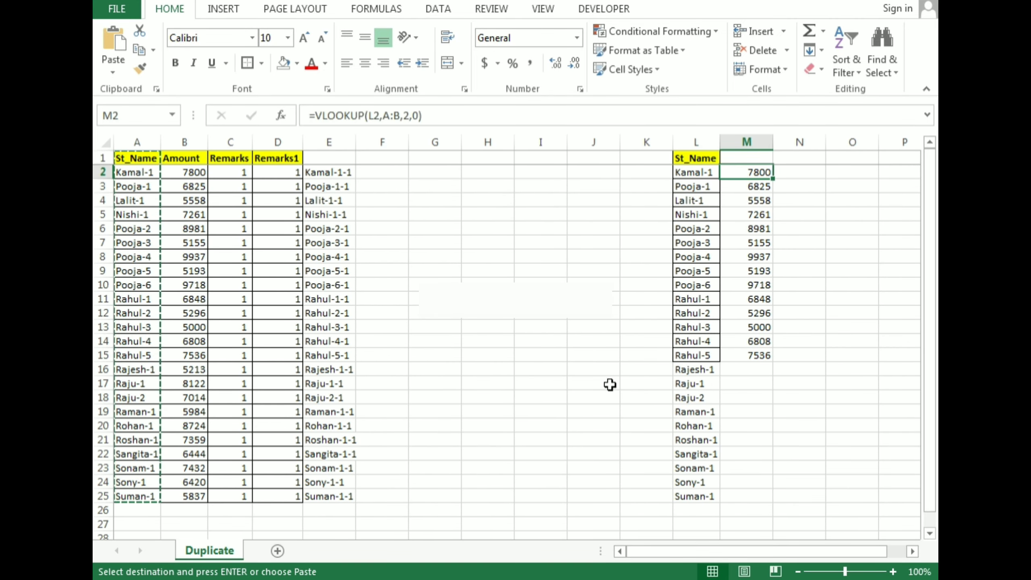
{"action": "key", "text": "ctrl+shift+Down"}
{"action": "key", "text": "shift+Down"}
{"action": "key", "text": "shift+Down"}
{"action": "key", "text": "shift+Down"}
{"action": "key", "text": "shift+Down"}
{"action": "key", "text": "shift+Down"}
{"action": "key", "text": "shift+Down"}
{"action": "key", "text": "shift+Down"}
{"action": "key", "text": "shift+Down"}
{"action": "key", "text": "shift+Down"}
{"action": "key", "text": "shift+Down"}
{"action": "key", "text": "shift+Down"}
{"action": "key", "text": "shift+Down"}
{"action": "key", "text": "shift+Down"}
{"action": "key", "text": "shift+Up"}
{"action": "key", "text": "shift+Up"}
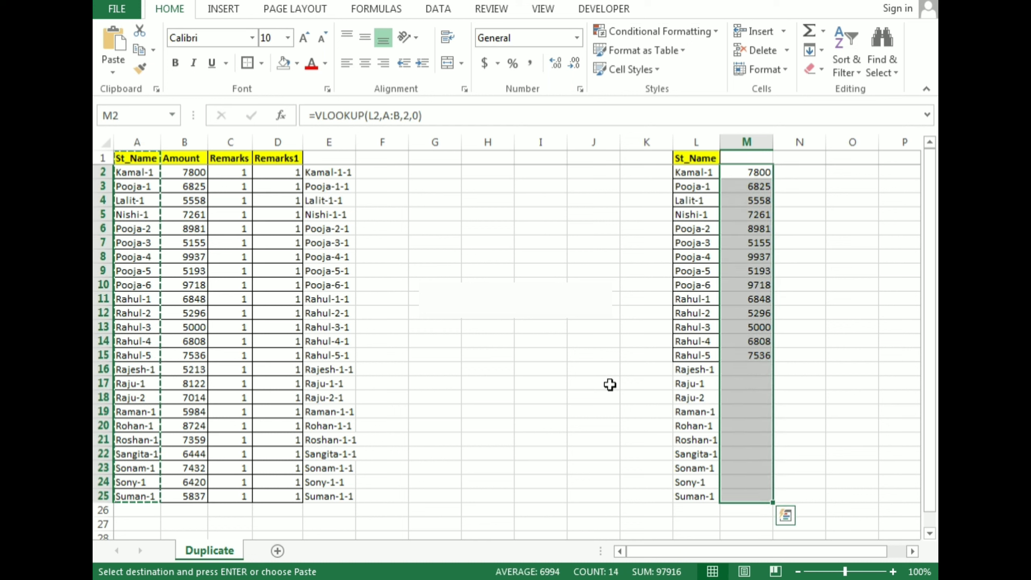
{"action": "key", "text": "Escape"}
{"action": "key", "text": "ctrl+d"}
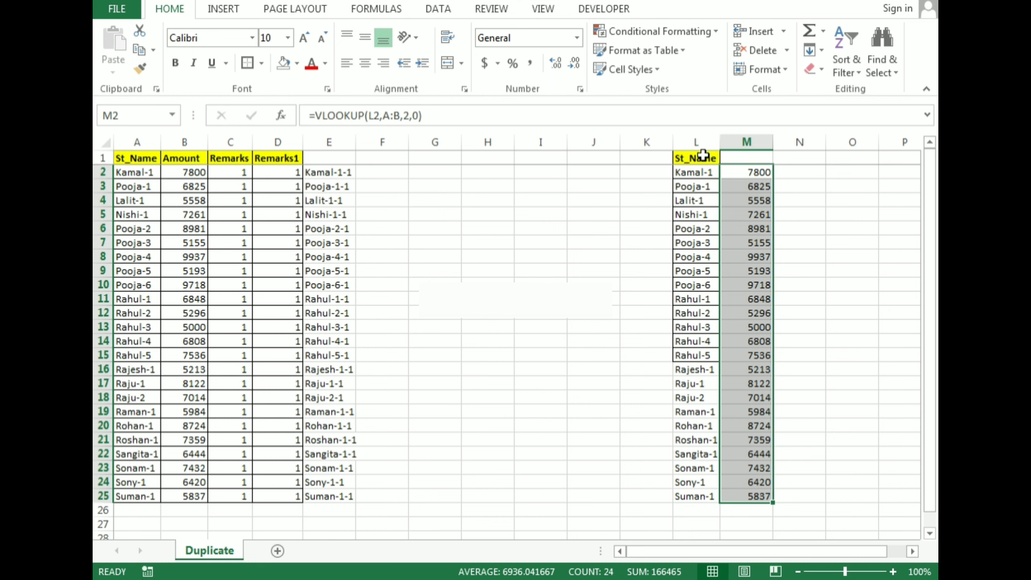
Review the lookup list in columns L and M, plus the CONCATENATE formula in E2 and the COUNTIF formulas in C2 and D2.
{"action": "left_click_drag", "start_coordinate": [701, 158], "coordinate": [728, 488]}
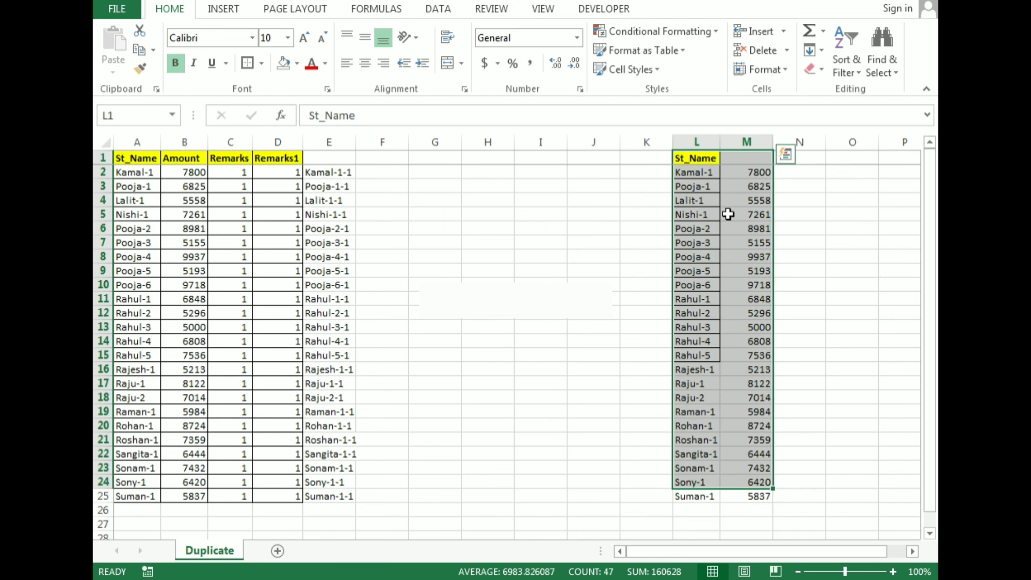
{"action": "left_click", "coordinate": [726, 214]}
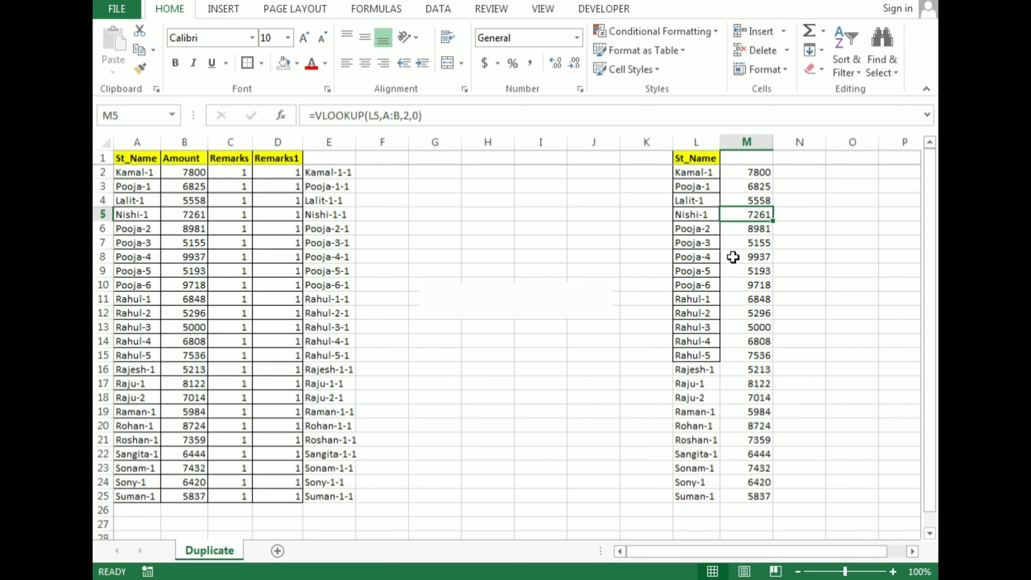
{"action": "left_click", "coordinate": [345, 171]}
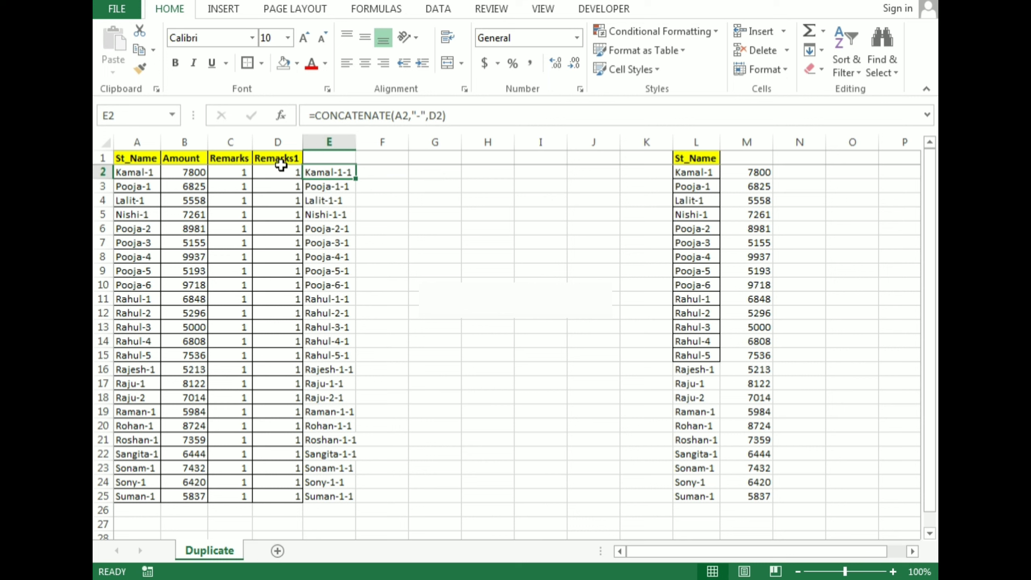
{"action": "key", "text": "F2"}
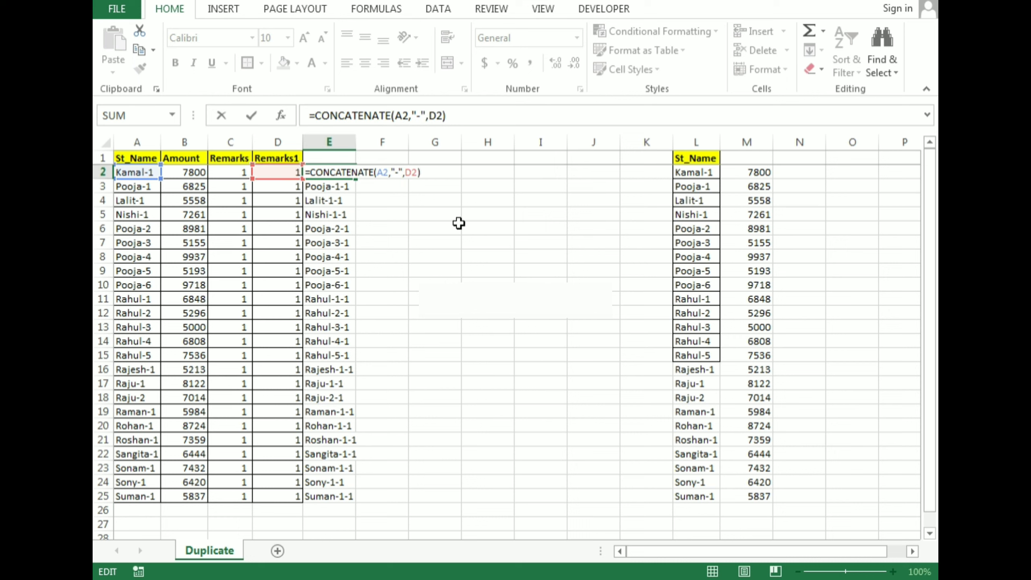
{"action": "key", "text": "Escape"}
{"action": "key", "text": "Left"}
{"action": "key", "text": "Left"}
{"action": "key", "text": "Left"}
{"action": "key", "text": "Left"}
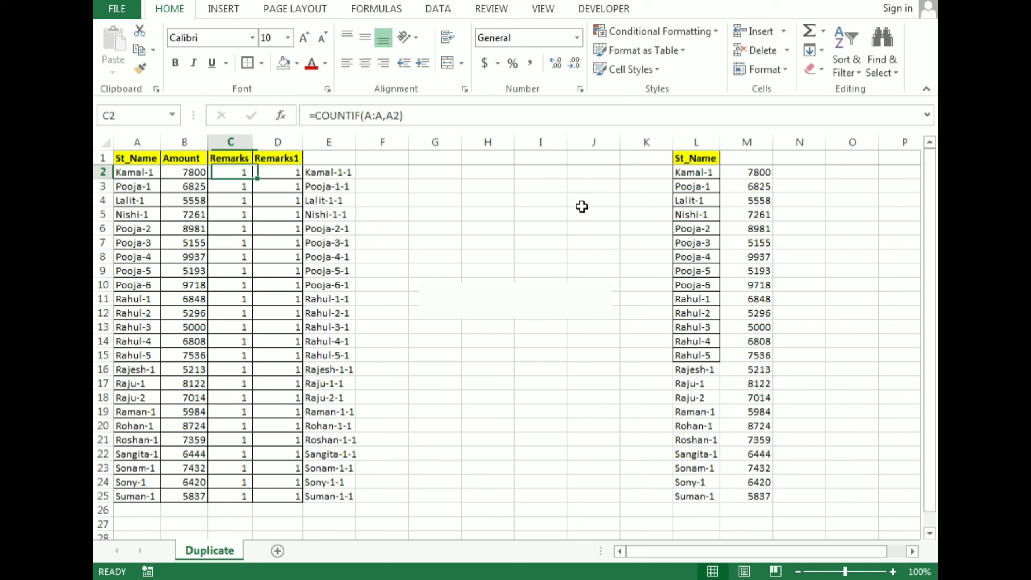
{"action": "key", "text": "ctrl+space"}
{"action": "key", "text": "Right"}
{"action": "key", "text": "Right"}
{"action": "key", "text": "Right"}
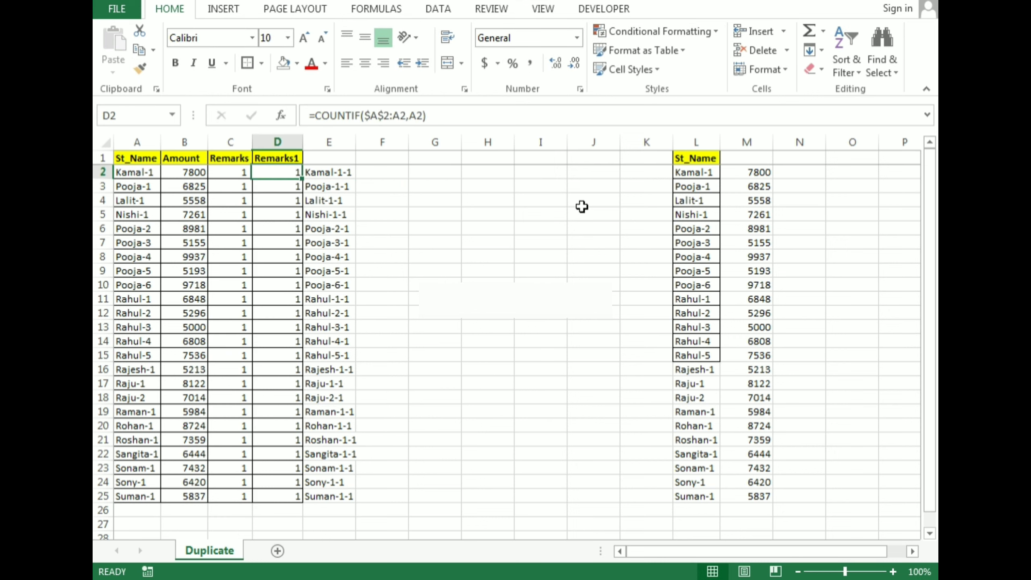
Delete the entire helper column E containing the concatenated labels.
{"action": "key", "text": "Right"}
{"action": "key", "text": "ctrl+space"}
{"action": "key", "text": "ctrl+minus"}
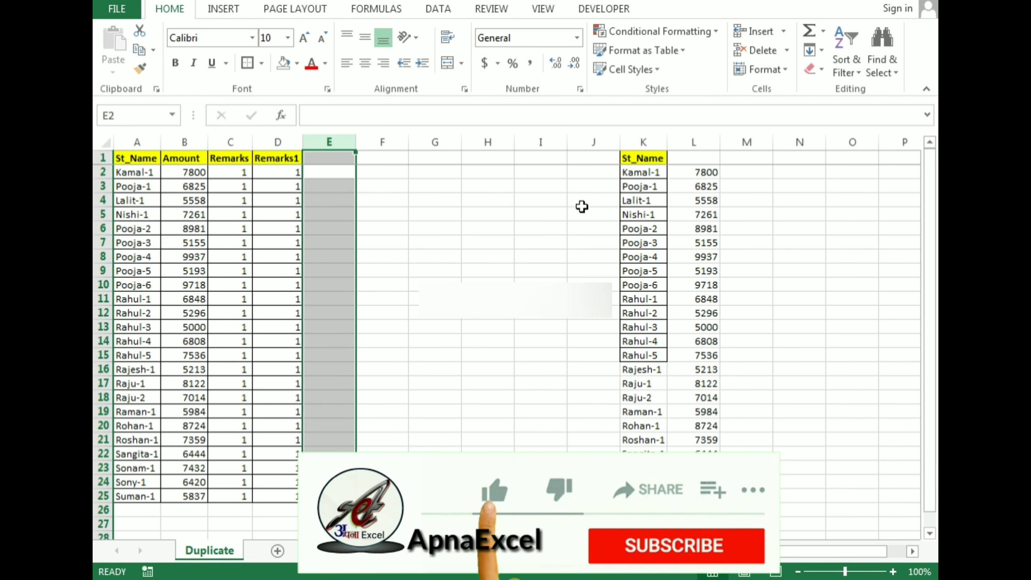